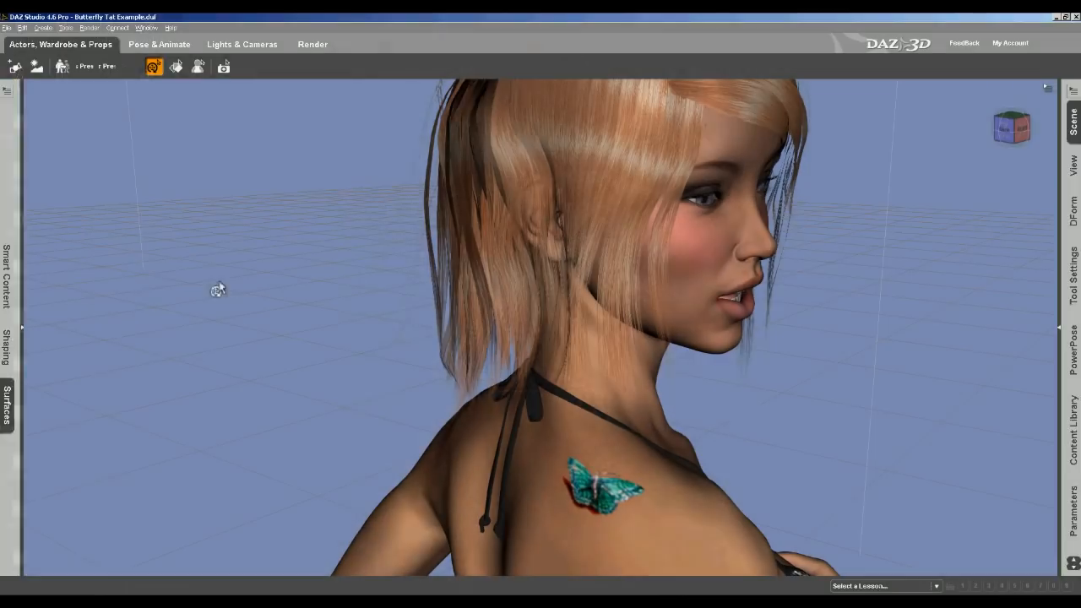
{"action": "left_click", "coordinate": [494, 277]}
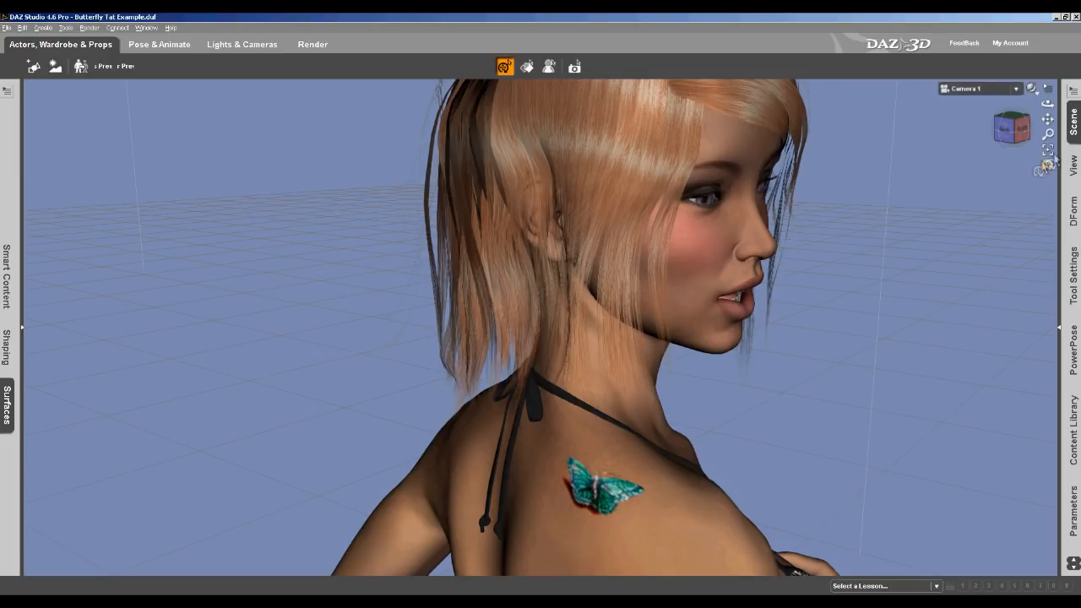
{"action": "left_click", "coordinate": [1074, 121]}
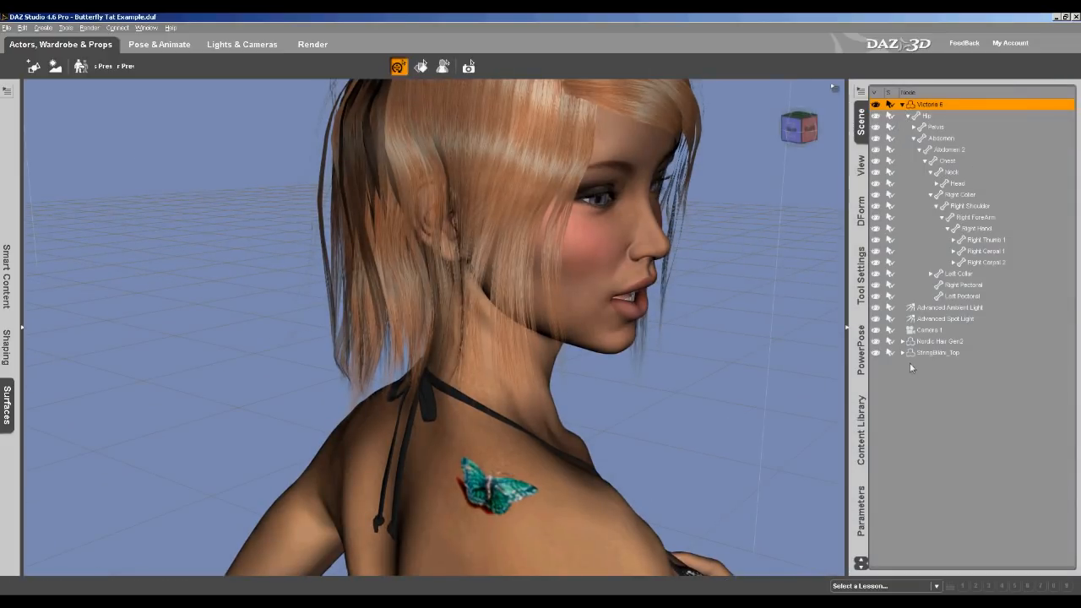
{"action": "left_click", "coordinate": [848, 331]}
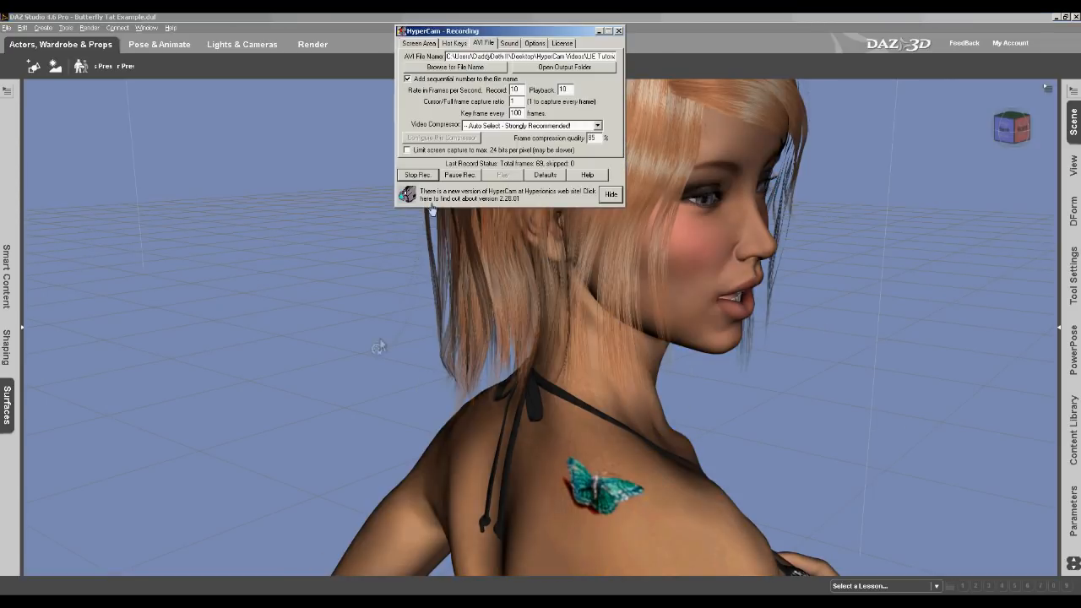
{"action": "left_click", "coordinate": [459, 175]}
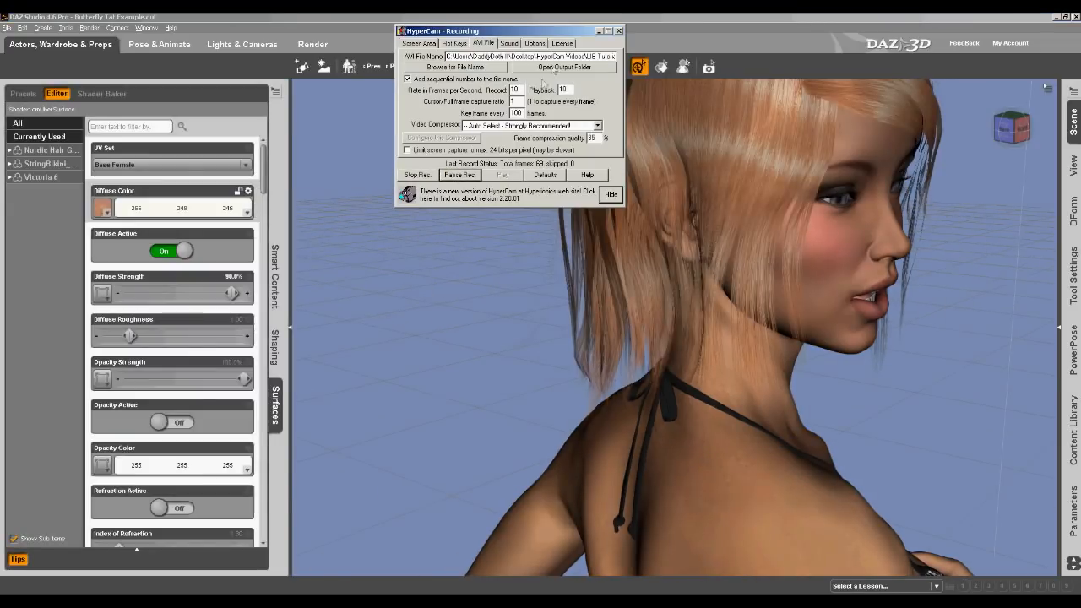
{"action": "left_click", "coordinate": [599, 31]}
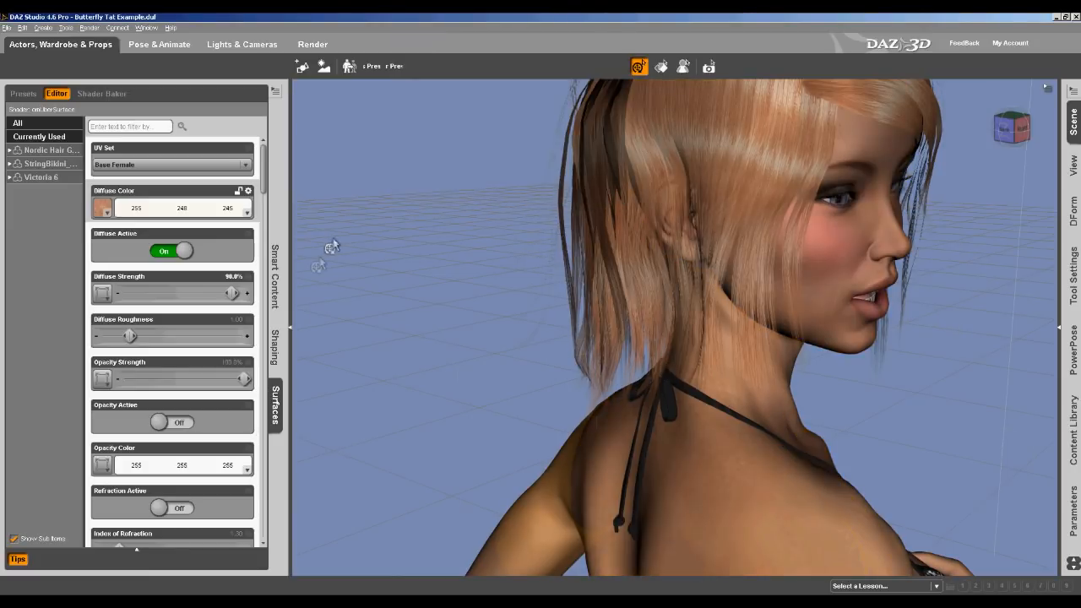
{"action": "left_click", "coordinate": [290, 335]}
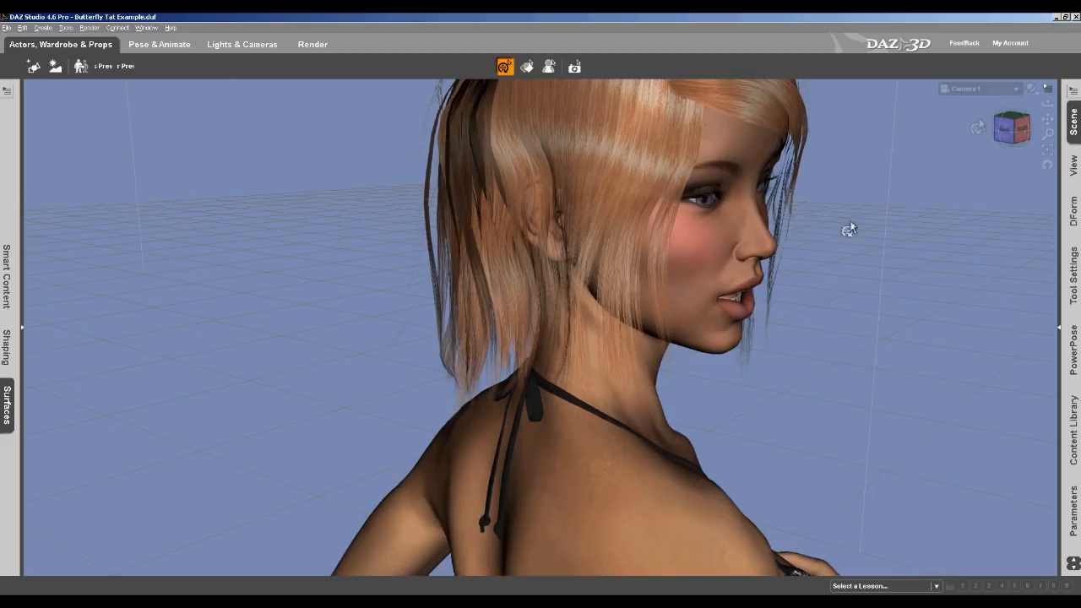
Switch the viewport between Camera 1 and Perspective View and orbit to view the figure's back
{"action": "left_click", "coordinate": [1016, 89]}
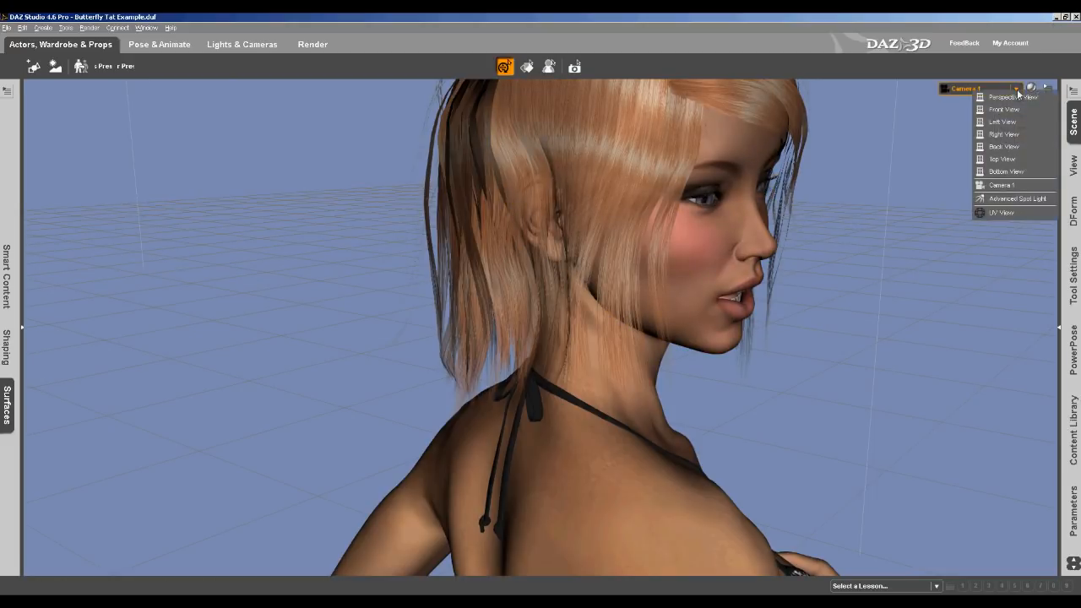
{"action": "left_click", "coordinate": [980, 97]}
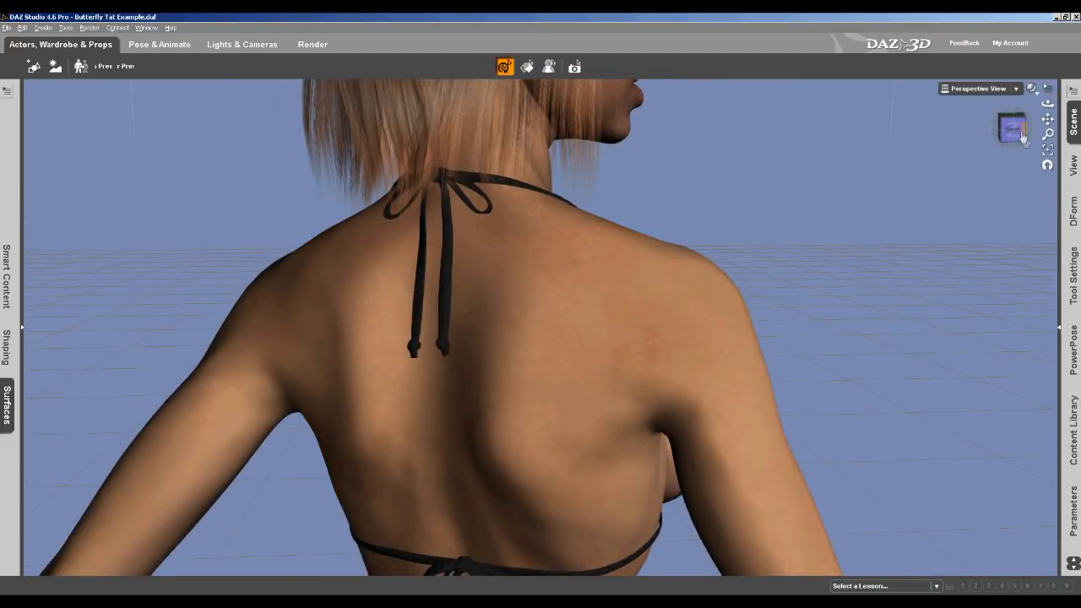
{"action": "left_click", "coordinate": [1014, 91]}
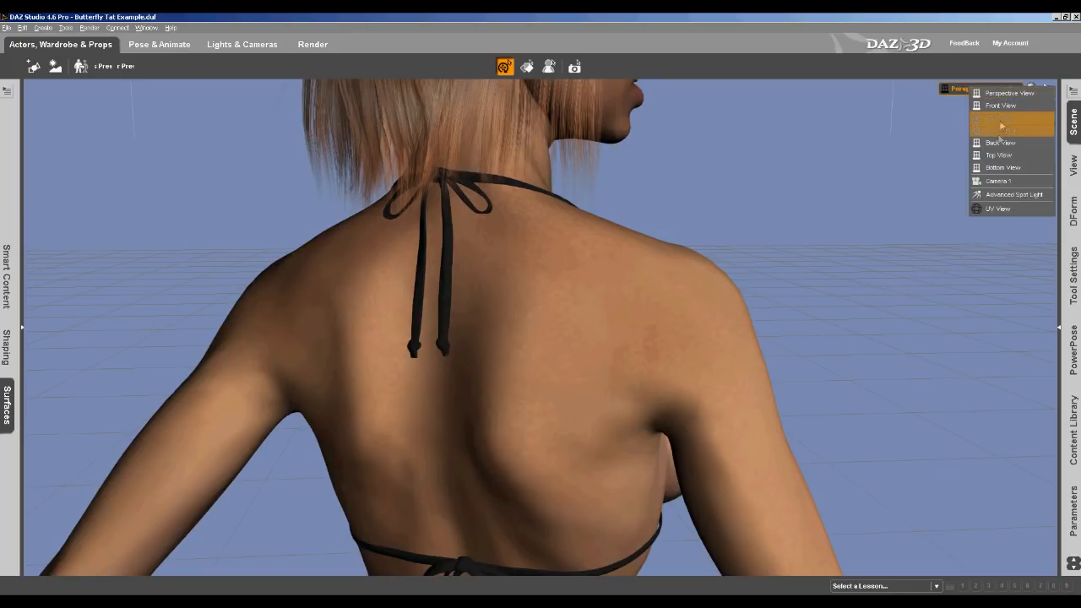
{"action": "left_click", "coordinate": [997, 181]}
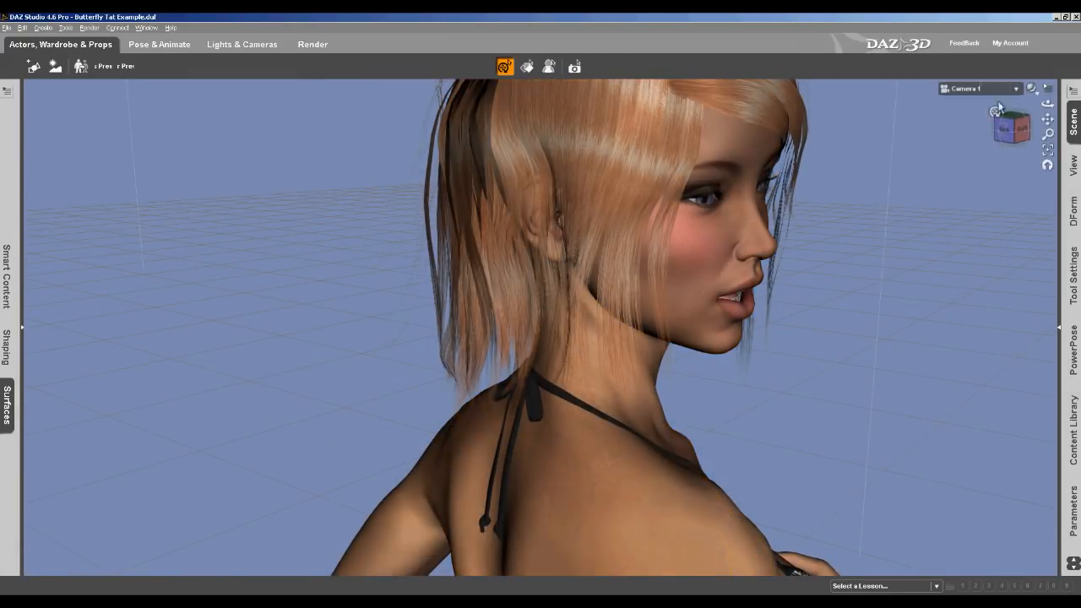
{"action": "left_click", "coordinate": [1010, 89]}
{"action": "left_click", "coordinate": [1009, 97]}
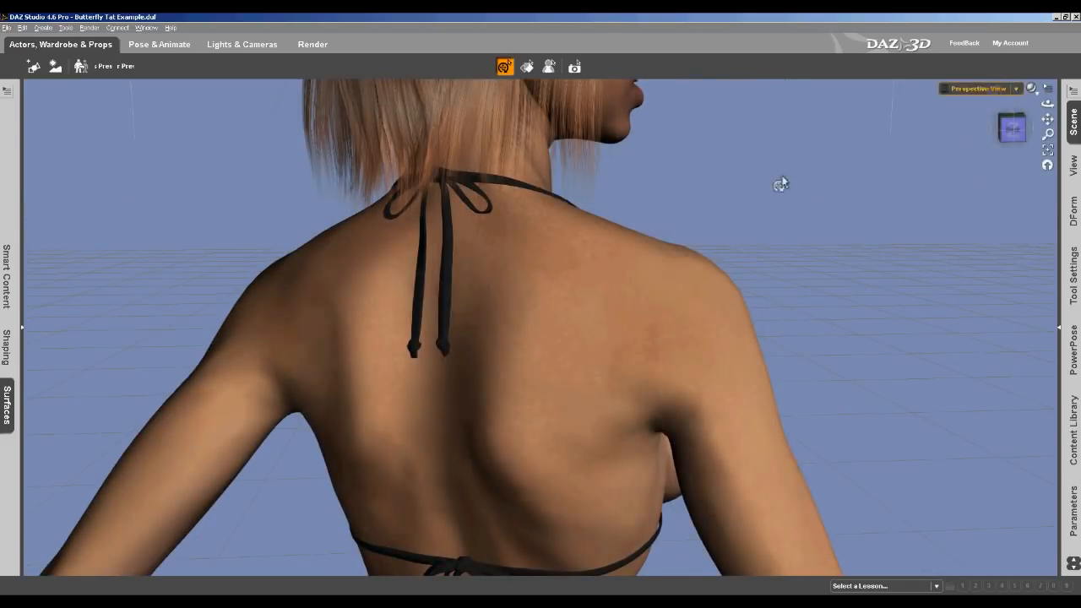
{"action": "left_click_drag", "start_coordinate": [1015, 132], "coordinate": [1016, 154]}
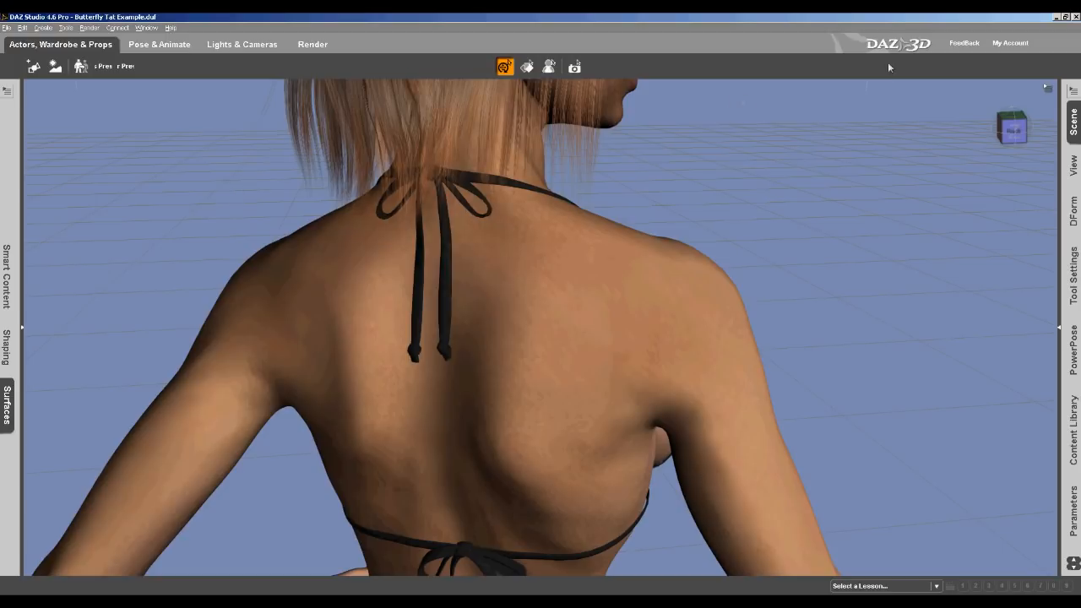
Switch to Photoshop with the butterfly tattoo photo and outline the butterfly with the Polygonal Lasso tool
{"action": "left_click", "coordinate": [1057, 17]}
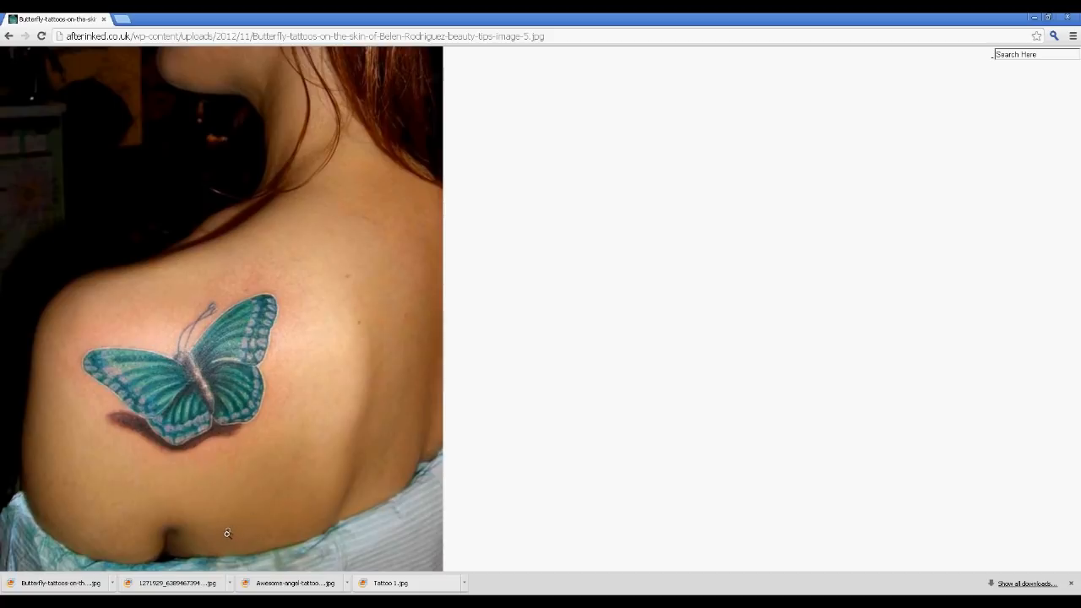
{"action": "left_click", "coordinate": [1035, 18]}
{"action": "left_click", "coordinate": [253, 586]}
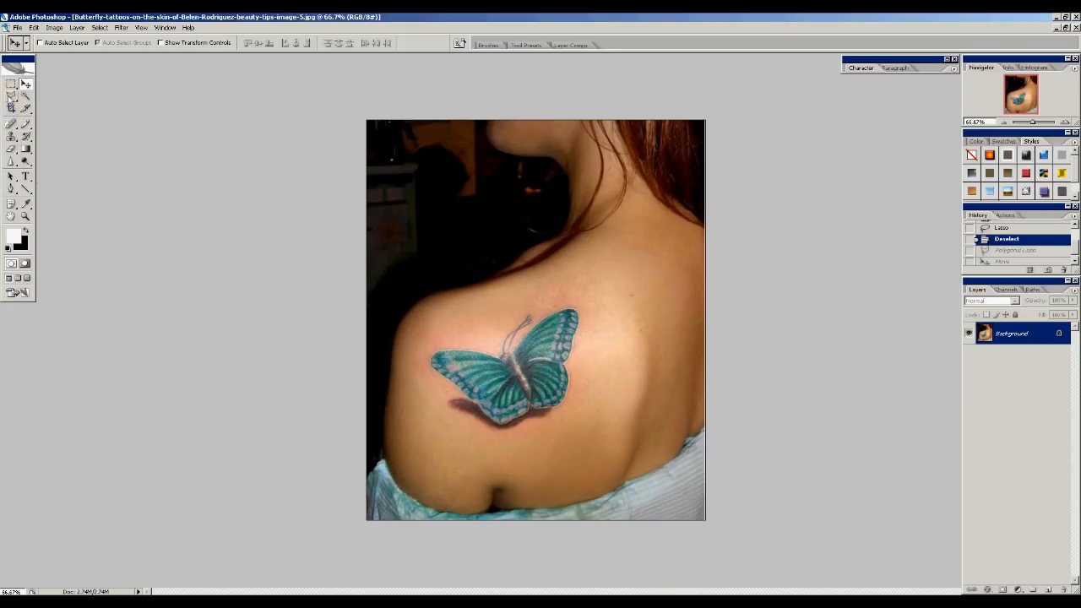
{"action": "left_click_drag", "start_coordinate": [11, 96], "coordinate": [42, 111]}
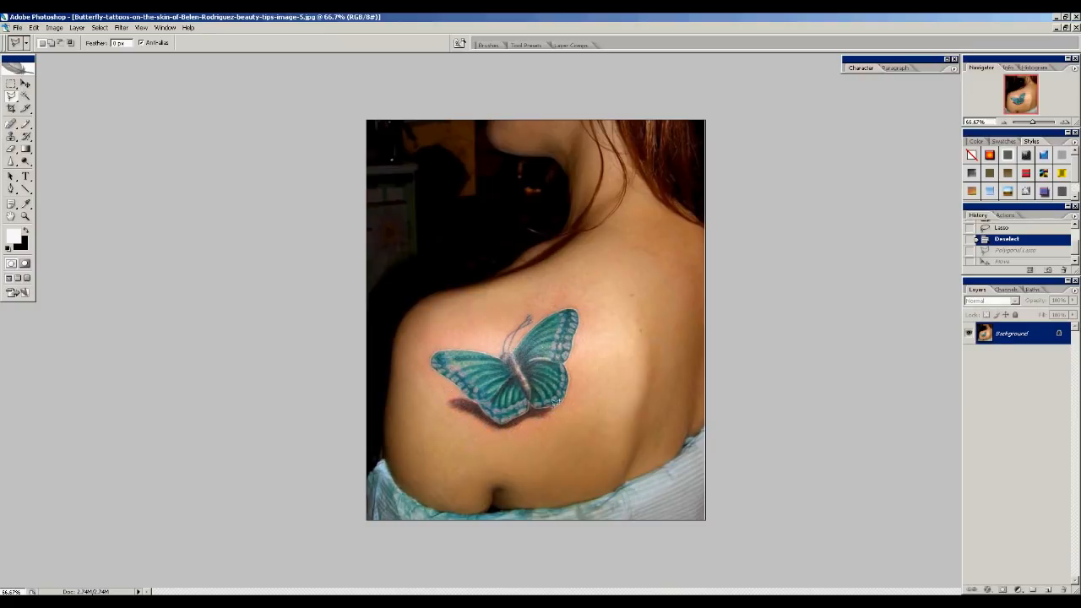
{"action": "left_click", "coordinate": [450, 386]}
{"action": "mouse_move", "coordinate": [532, 314]}
{"action": "left_mouse_down"}
{"action": "mouse_move", "coordinate": [580, 306]}
{"action": "mouse_move", "coordinate": [574, 389]}
{"action": "mouse_move", "coordinate": [556, 410]}
{"action": "mouse_move", "coordinate": [511, 431]}
{"action": "mouse_move", "coordinate": [478, 424]}
{"action": "mouse_move", "coordinate": [444, 404]}
{"action": "mouse_move", "coordinate": [441, 372]}
{"action": "left_mouse_up"}
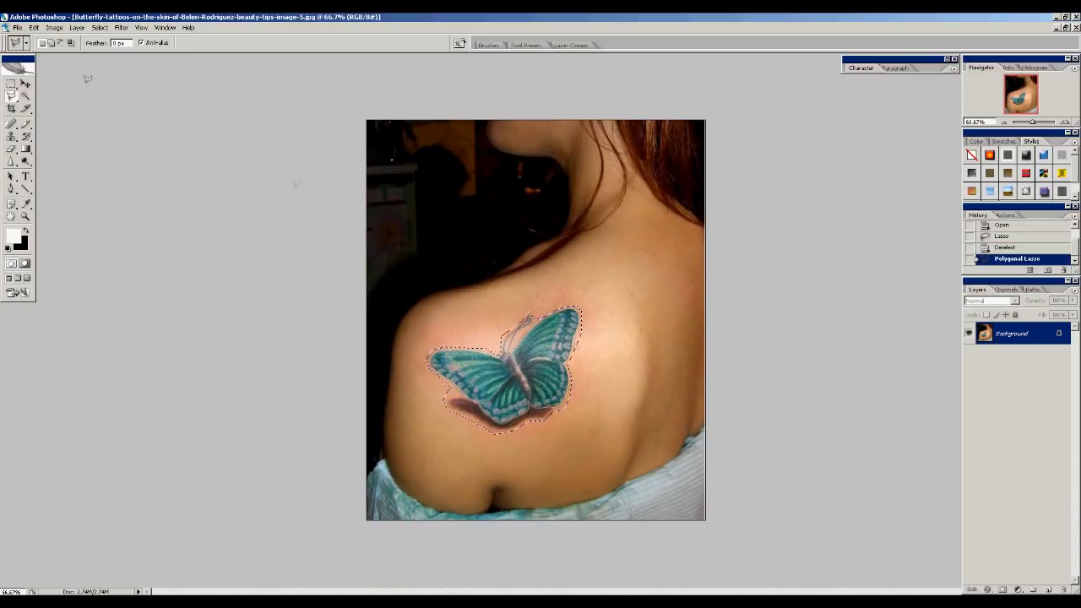
Move the selected butterfly upward off the shoulder with the Move tool
{"action": "key", "text": "v"}
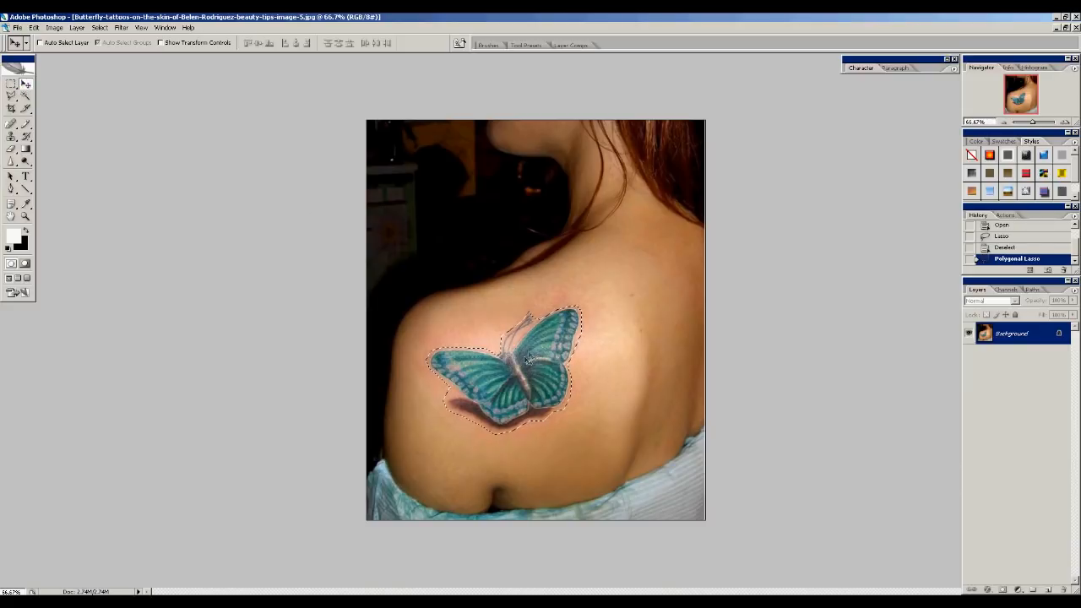
{"action": "left_click_drag", "start_coordinate": [526, 361], "coordinate": [553, 241]}
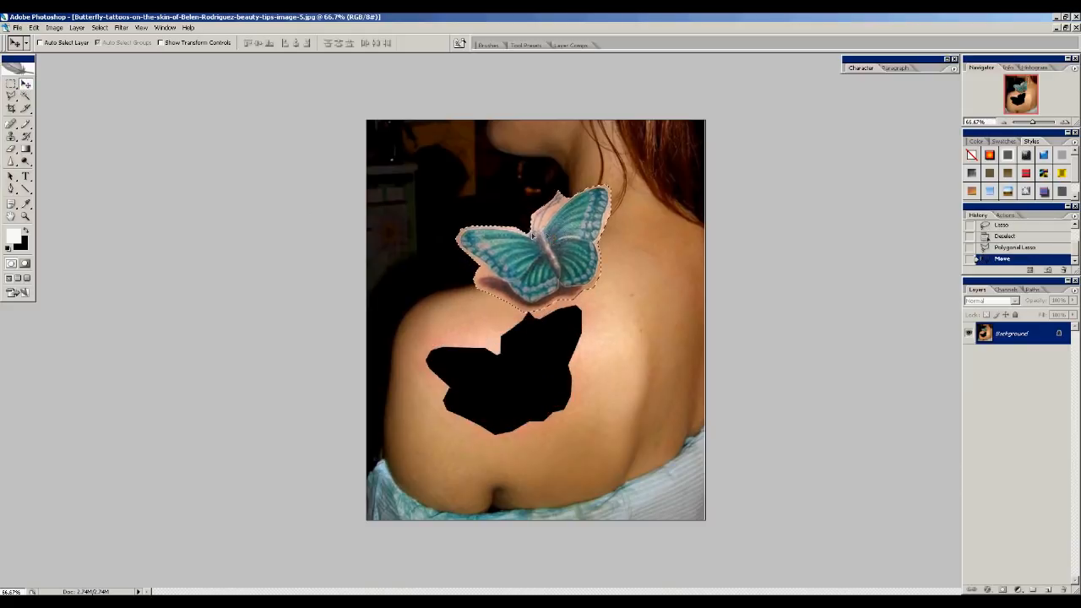
Create a new 425 × 342 pixel, 300 ppi document with a transparent background
{"action": "left_click", "coordinate": [16, 27]}
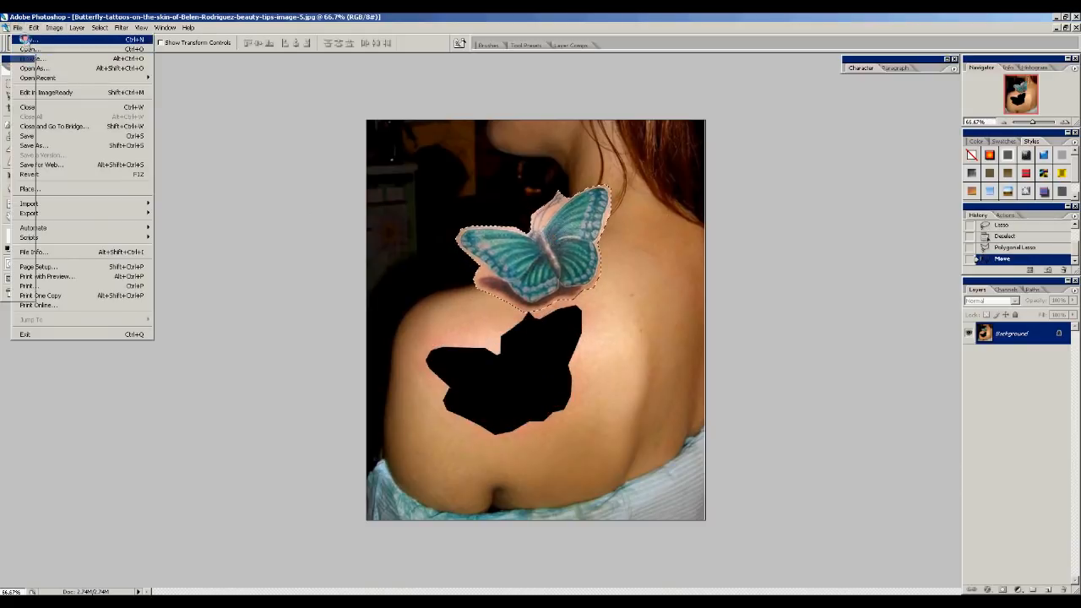
{"action": "left_click", "coordinate": [28, 39]}
{"action": "left_click_drag", "start_coordinate": [276, 120], "coordinate": [309, 77]}
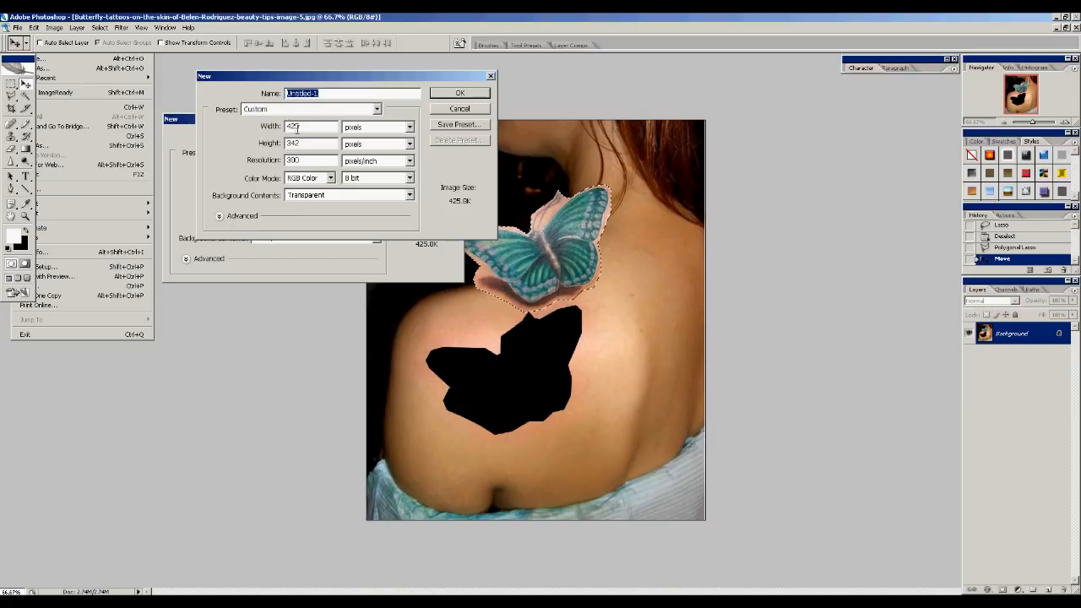
{"action": "left_click", "coordinate": [306, 126]}
{"action": "left_click", "coordinate": [451, 94]}
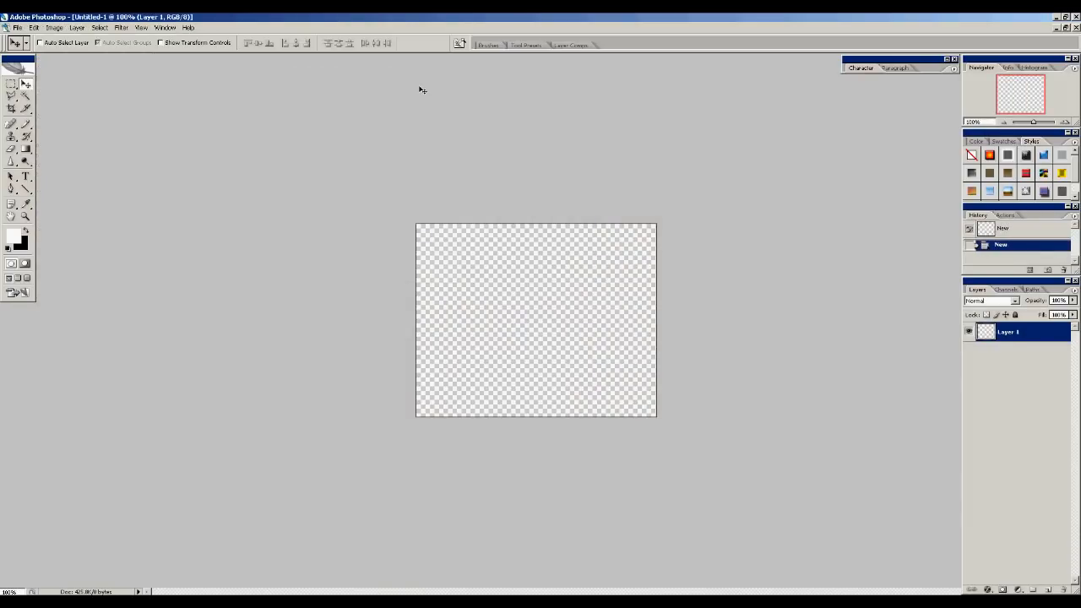
Drag the butterfly selection from the photo into the new transparent document
{"action": "left_click", "coordinate": [1066, 28]}
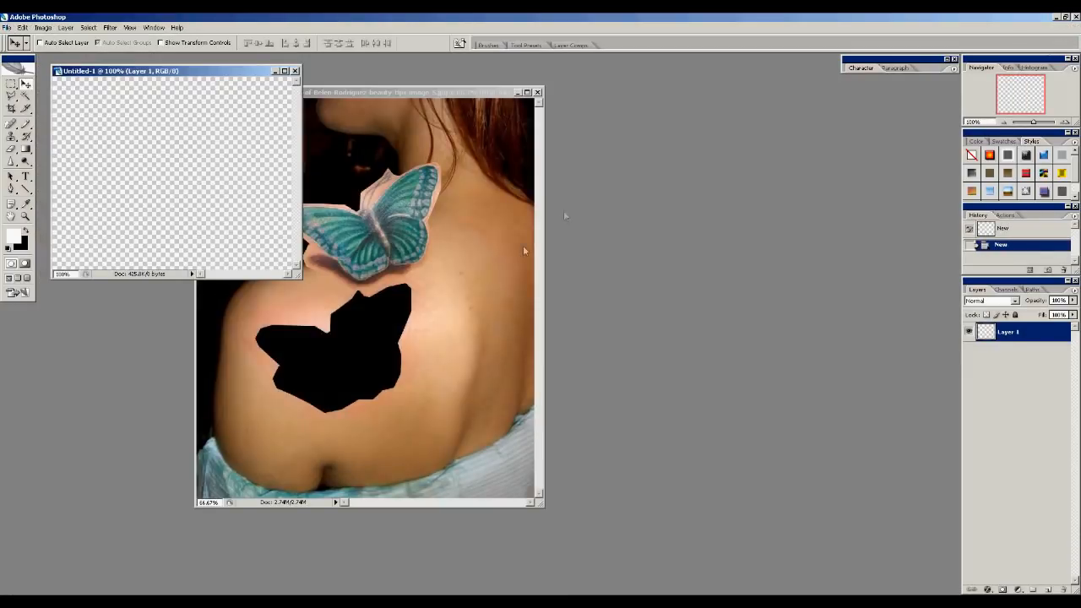
{"action": "left_click_drag", "start_coordinate": [393, 92], "coordinate": [670, 112]}
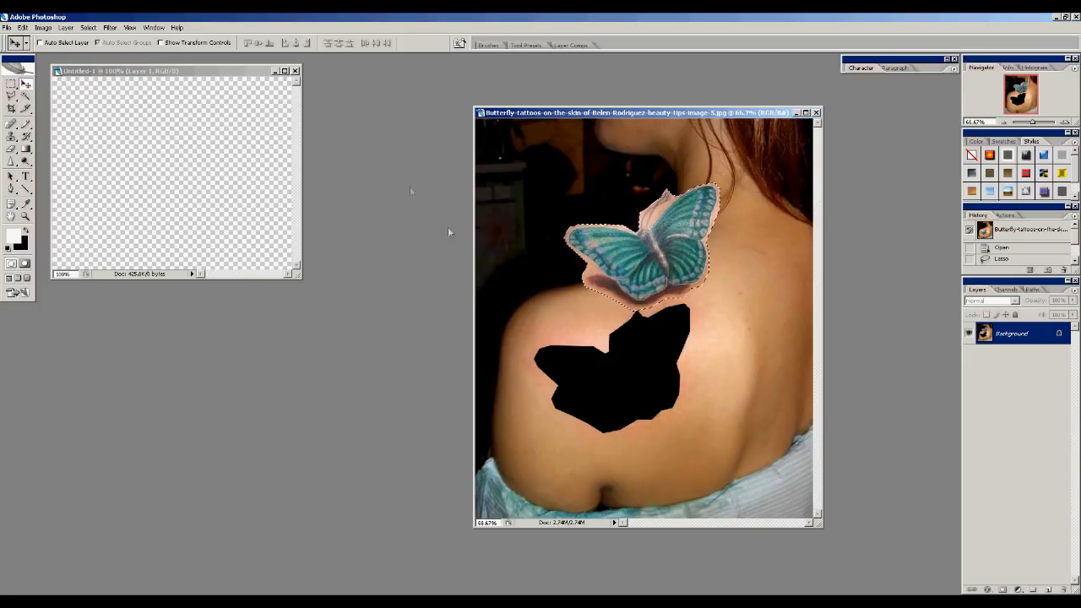
{"action": "mouse_move", "coordinate": [639, 251]}
{"action": "left_mouse_down"}
{"action": "mouse_move", "coordinate": [578, 212]}
{"action": "mouse_move", "coordinate": [159, 170]}
{"action": "left_mouse_up"}
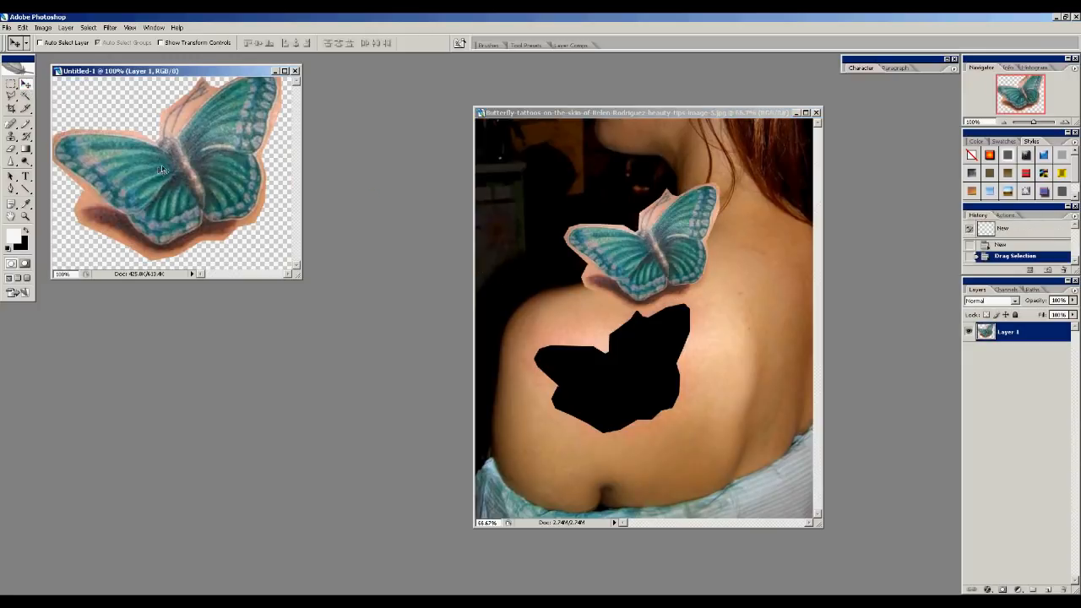
Minimize the photo, enlarge the new document's window, and nudge the butterfly slightly downward
{"action": "left_click", "coordinate": [795, 113]}
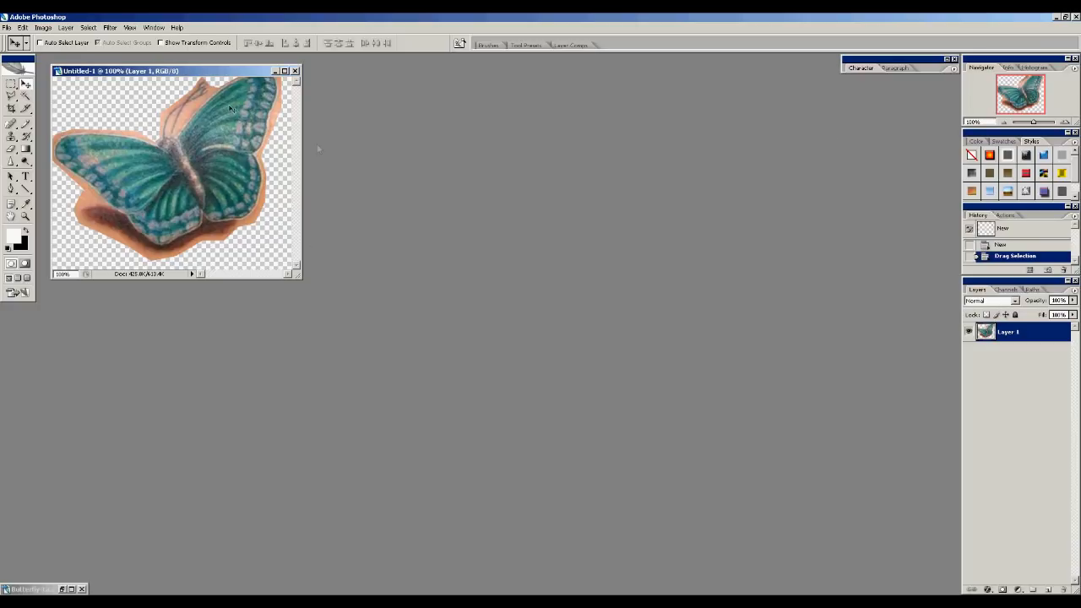
{"action": "left_click_drag", "start_coordinate": [161, 74], "coordinate": [502, 176]}
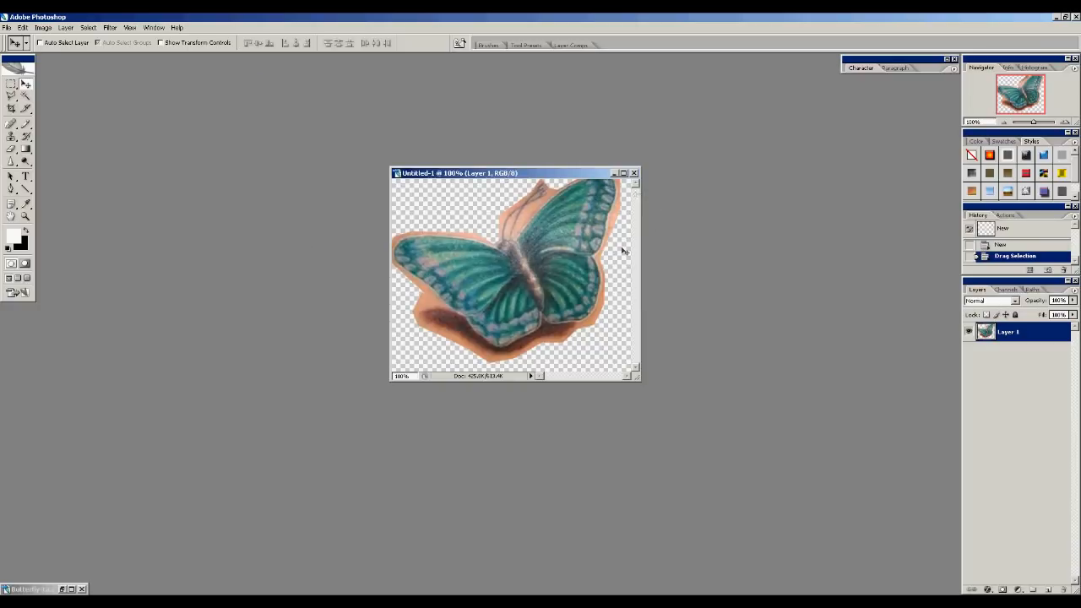
{"action": "left_click_drag", "start_coordinate": [635, 377], "coordinate": [760, 487]}
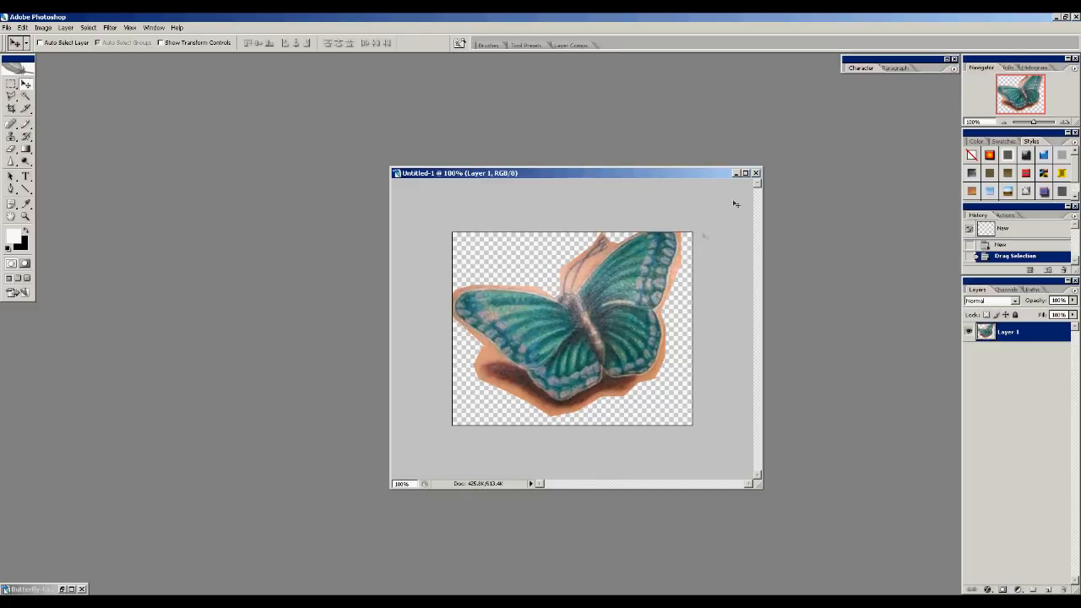
{"action": "left_click_drag", "start_coordinate": [622, 293], "coordinate": [623, 305]}
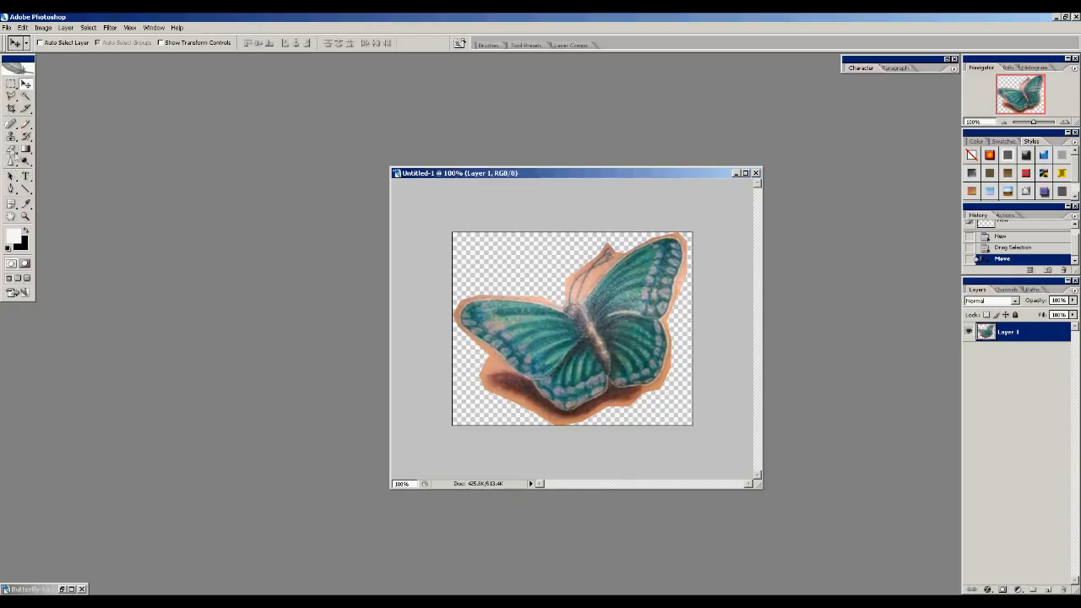
Pick the Magic Eraser tool and erase the skin around the butterfly's lower wing and body
{"action": "left_click", "coordinate": [11, 150]}
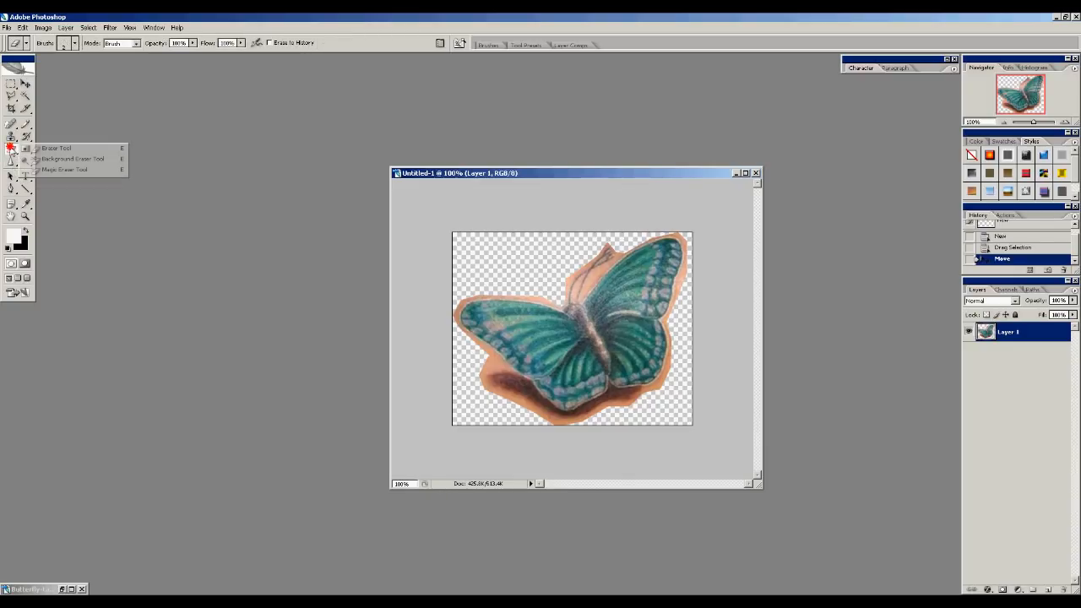
{"action": "left_click", "coordinate": [51, 170]}
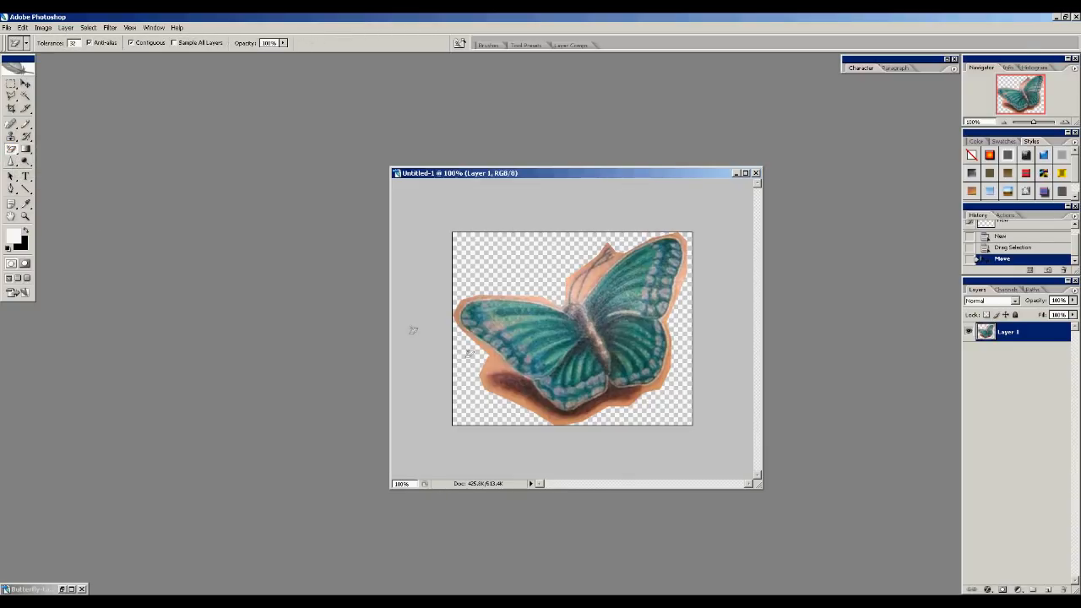
{"action": "left_click", "coordinate": [498, 359]}
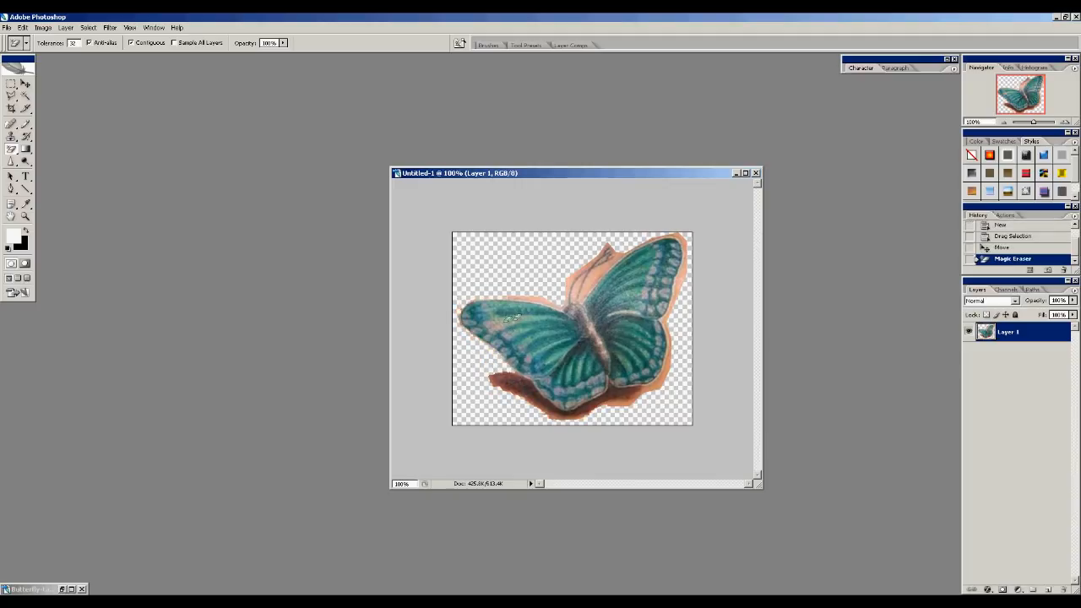
{"action": "left_click", "coordinate": [547, 305]}
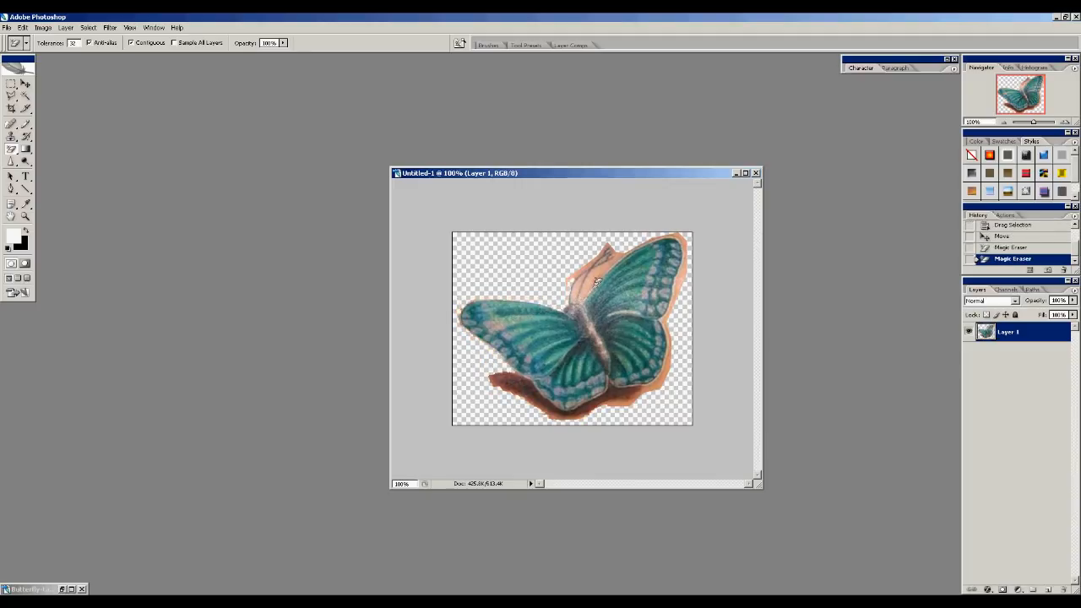
{"action": "left_click", "coordinate": [597, 280]}
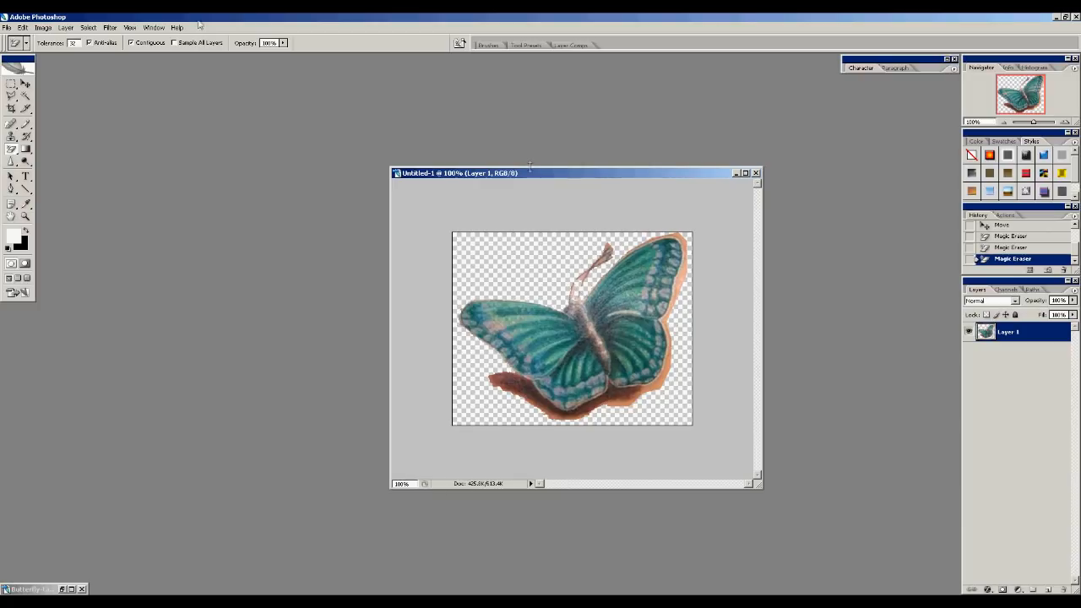
{"action": "left_click", "coordinate": [24, 27]}
{"action": "left_click", "coordinate": [34, 40]}
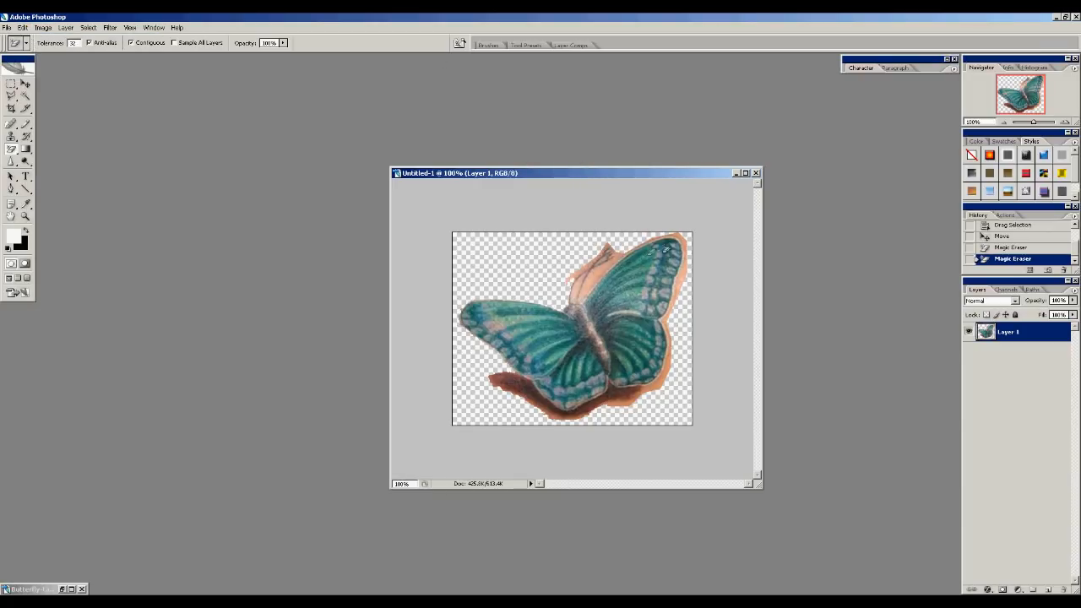
Erase the remaining skin along the upper wing's edge with the Magic Eraser
{"action": "left_click", "coordinate": [686, 277]}
{"action": "left_click", "coordinate": [683, 240]}
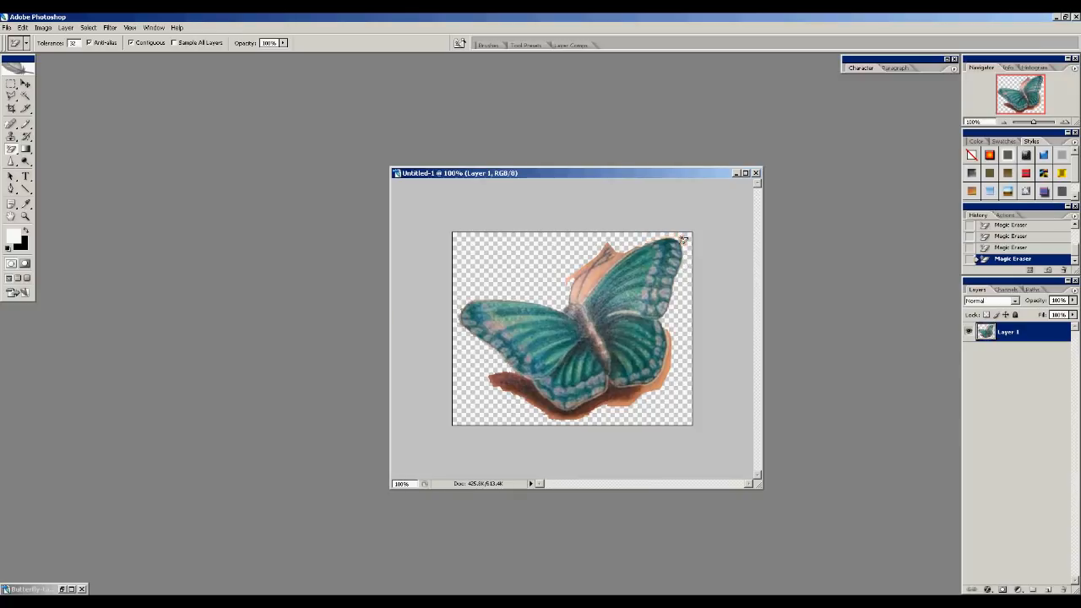
Magic-erase the skin patches at the upper wing's tip and beside the antennae
{"action": "left_click", "coordinate": [671, 365]}
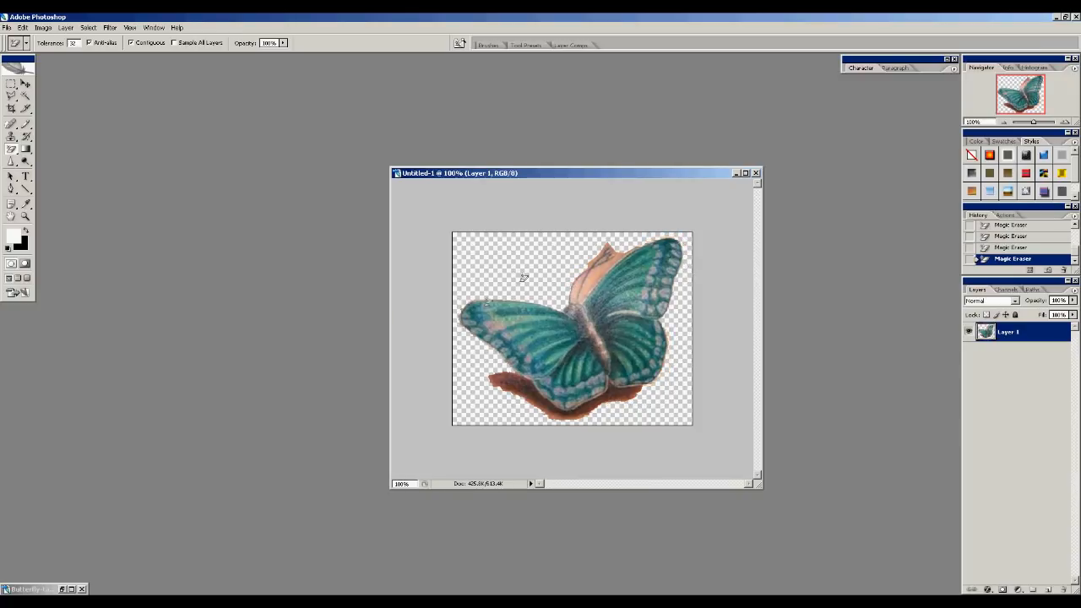
{"action": "left_click", "coordinate": [584, 297]}
Switch to the Eraser tool, zoom in to 300%, and set the eraser brush diameter to 8 px
{"action": "left_click", "coordinate": [11, 150]}
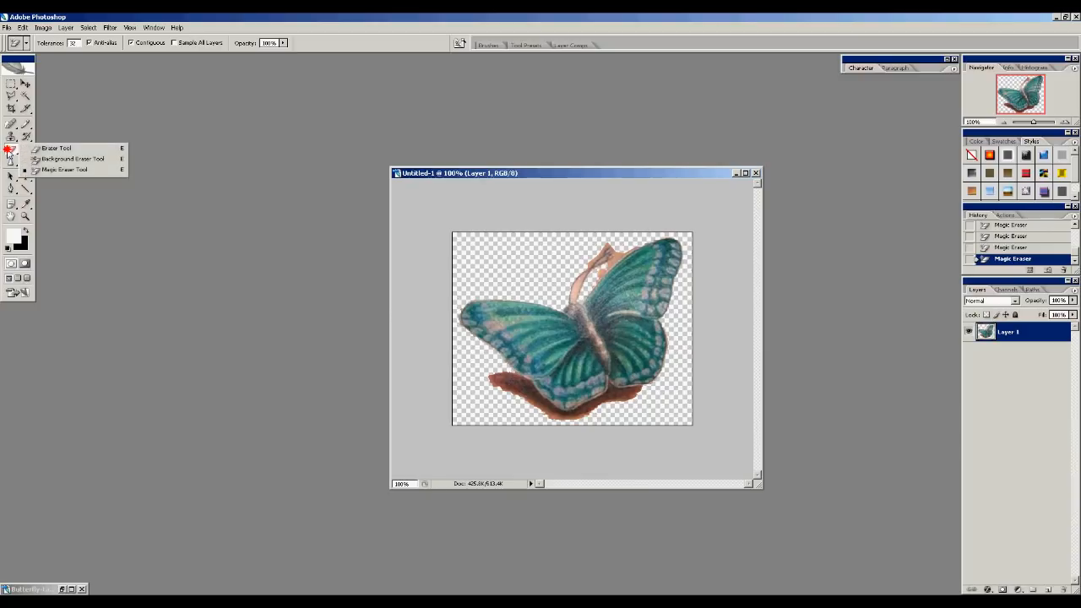
{"action": "left_click", "coordinate": [47, 151]}
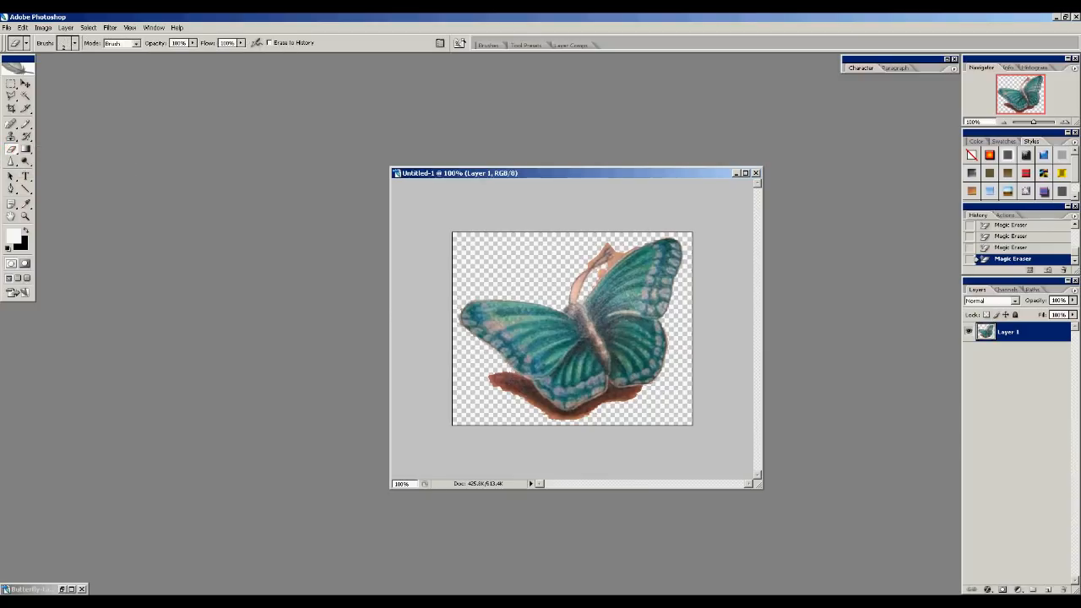
{"action": "left_click", "coordinate": [25, 217]}
{"action": "left_click", "coordinate": [591, 319]}
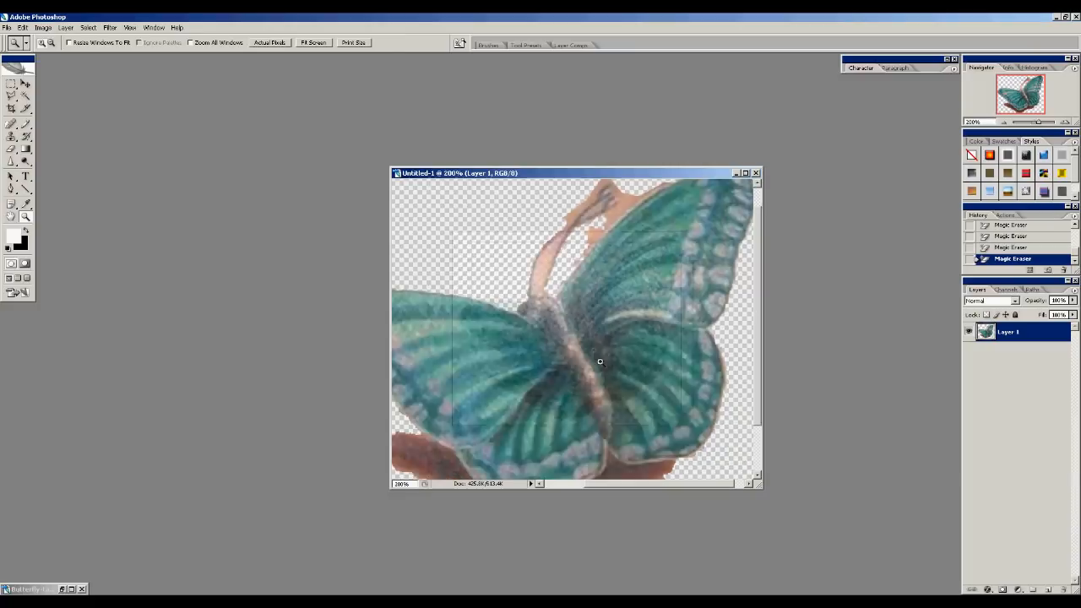
{"action": "left_click", "coordinate": [621, 264]}
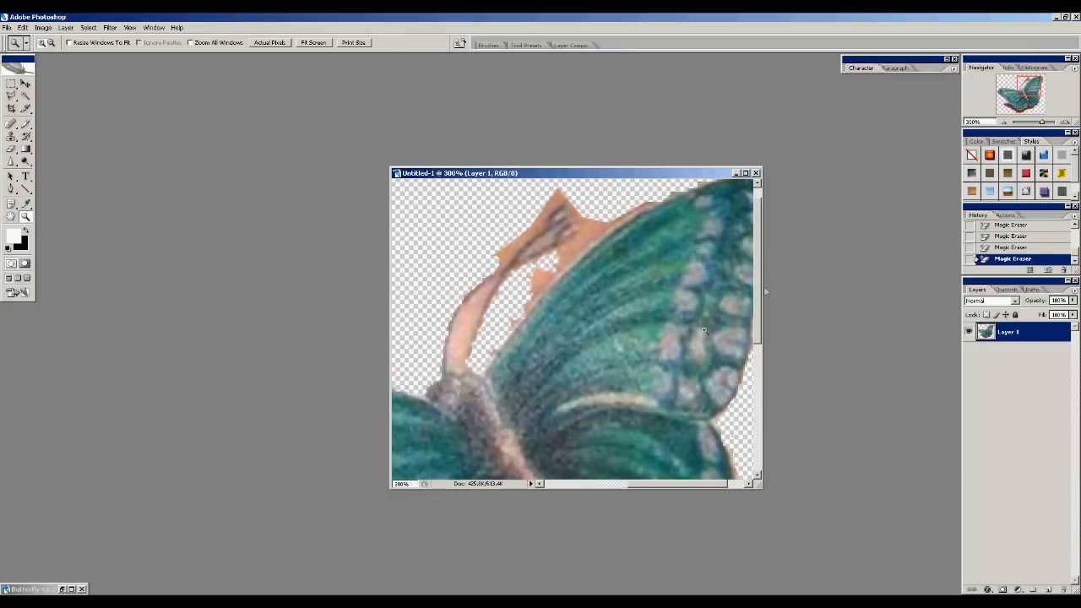
{"action": "left_click_drag", "start_coordinate": [756, 264], "coordinate": [761, 243]}
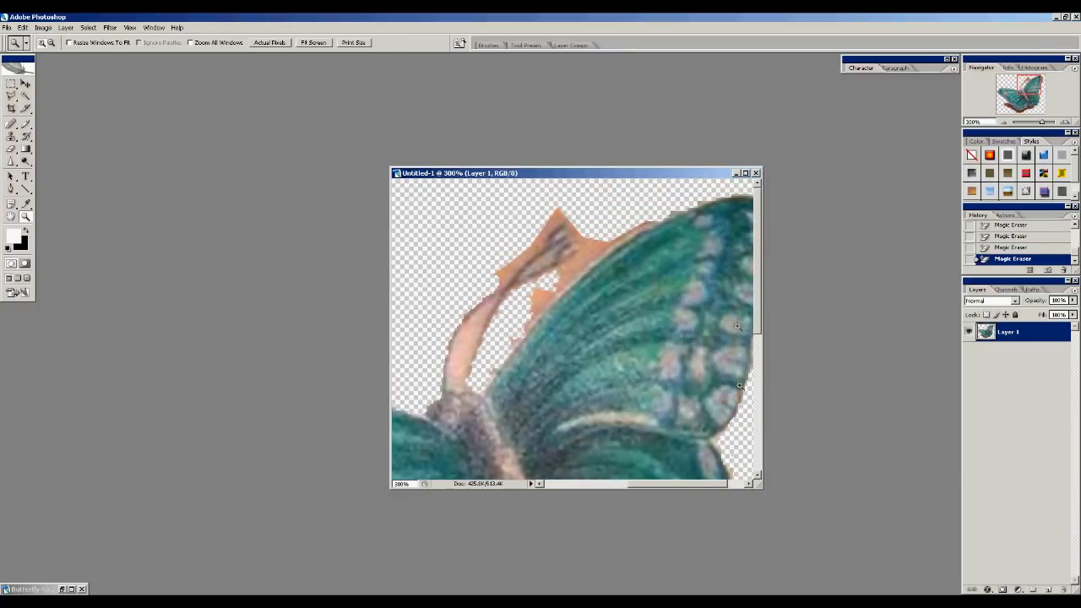
{"action": "left_click_drag", "start_coordinate": [691, 488], "coordinate": [603, 489]}
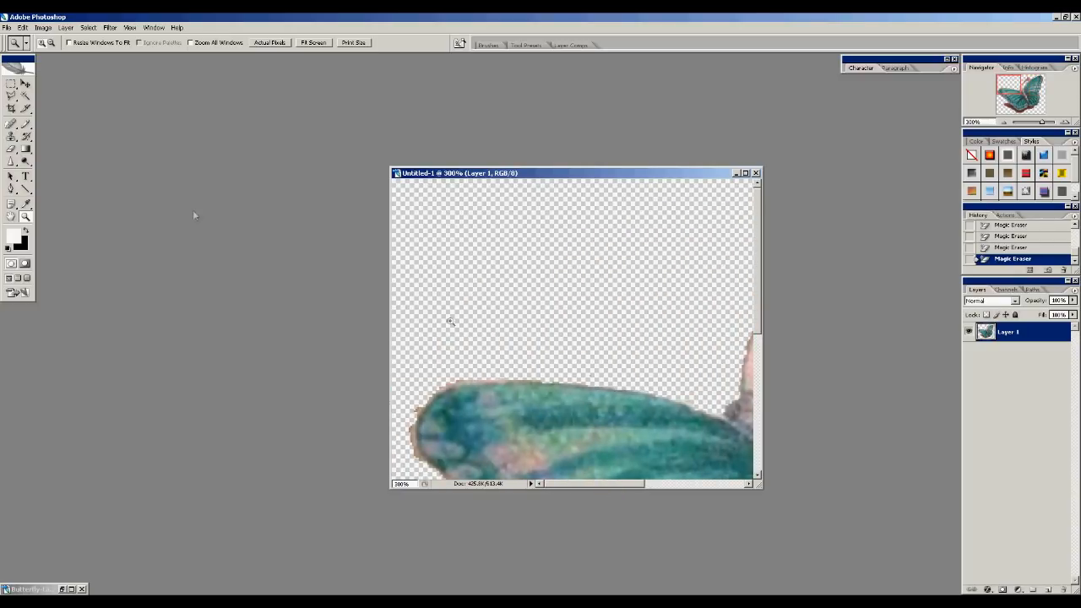
{"action": "key", "text": "e"}
{"action": "right_click", "coordinate": [479, 265]}
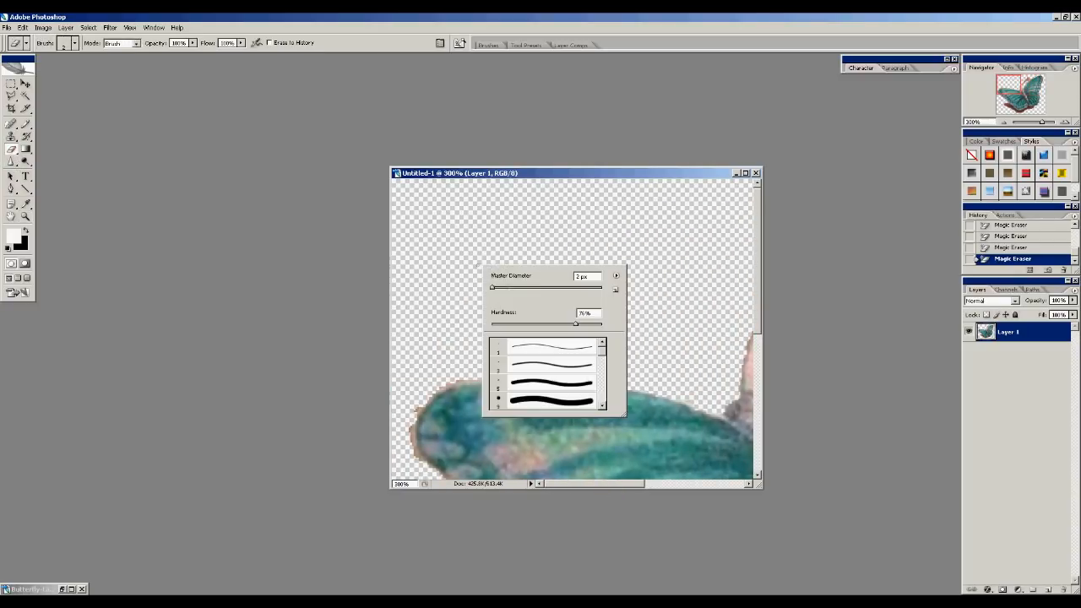
{"action": "left_click_drag", "start_coordinate": [582, 277], "coordinate": [562, 278]}
{"action": "type", "text": "8"}
{"action": "left_click", "coordinate": [656, 228]}
{"action": "right_click", "coordinate": [538, 268]}
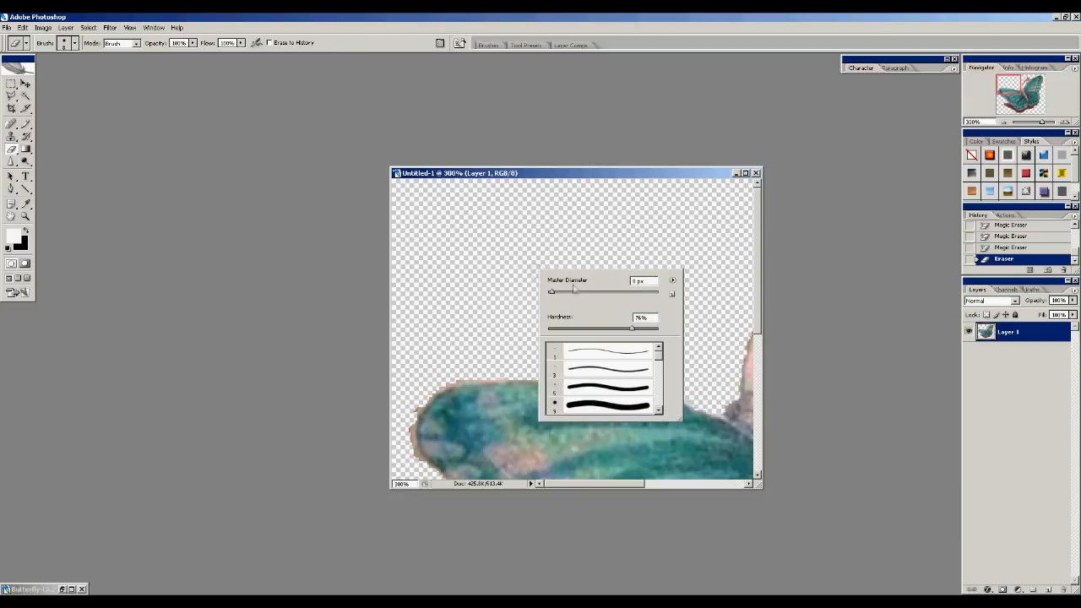
{"action": "key", "text": "Return"}
Erase the skin fringe along the edge of the left wing's tip
{"action": "mouse_move", "coordinate": [448, 379]}
{"action": "left_mouse_down"}
{"action": "mouse_move", "coordinate": [603, 383]}
{"action": "mouse_move", "coordinate": [719, 410]}
{"action": "mouse_move", "coordinate": [690, 392]}
{"action": "left_mouse_up"}
{"action": "mouse_move", "coordinate": [414, 416]}
{"action": "left_mouse_down"}
{"action": "mouse_move", "coordinate": [414, 448]}
{"action": "mouse_move", "coordinate": [440, 480]}
{"action": "left_mouse_up"}
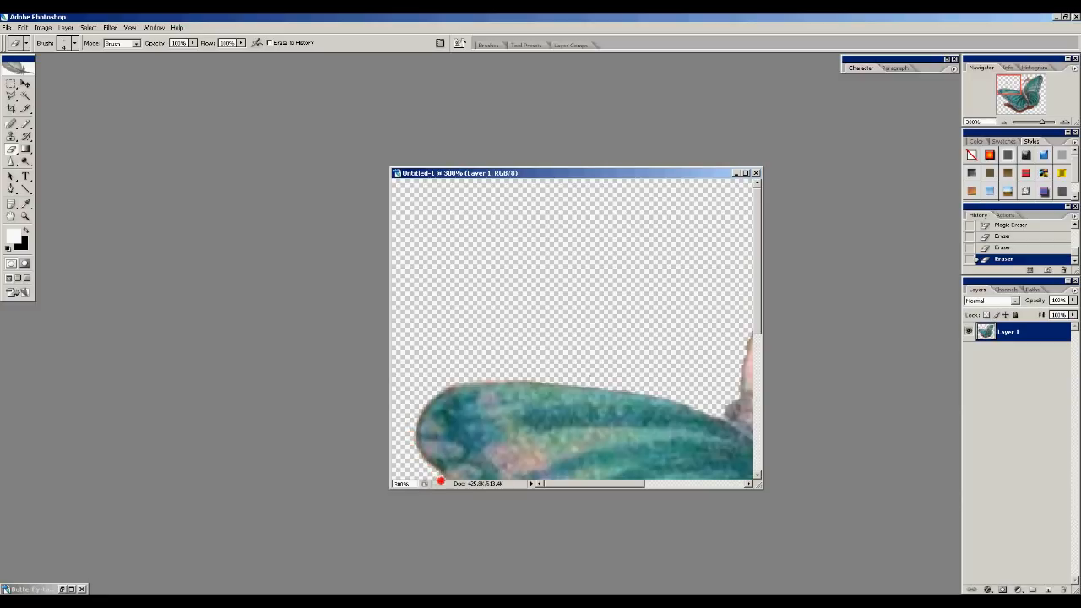
Erase the skin remaining around and between the antennae
{"action": "left_click_drag", "start_coordinate": [608, 483], "coordinate": [647, 483]}
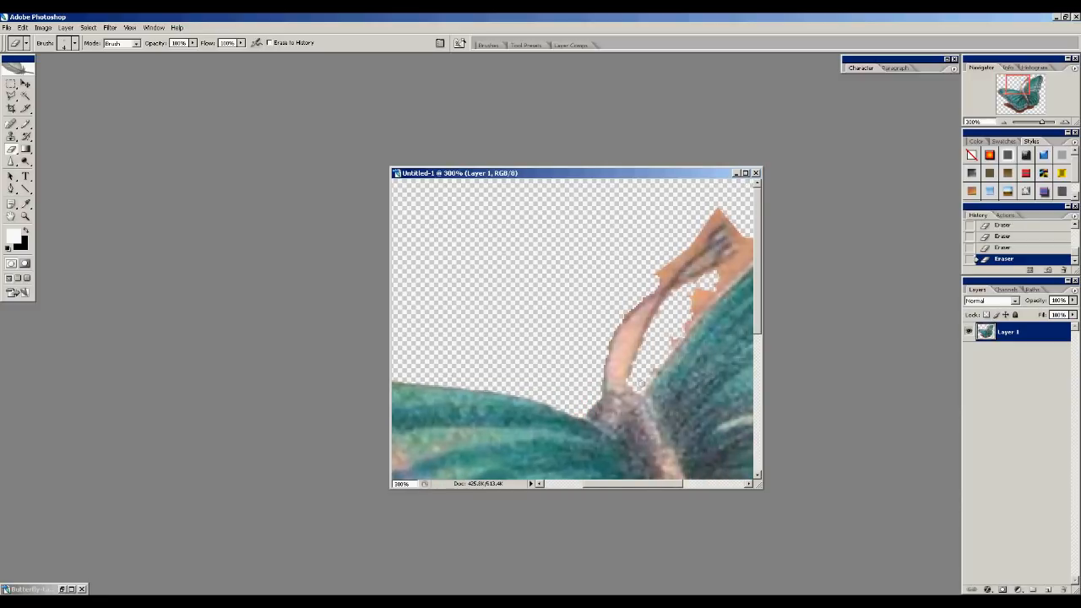
{"action": "mouse_move", "coordinate": [670, 342]}
{"action": "left_mouse_down"}
{"action": "mouse_move", "coordinate": [698, 283]}
{"action": "mouse_move", "coordinate": [743, 254]}
{"action": "left_mouse_up"}
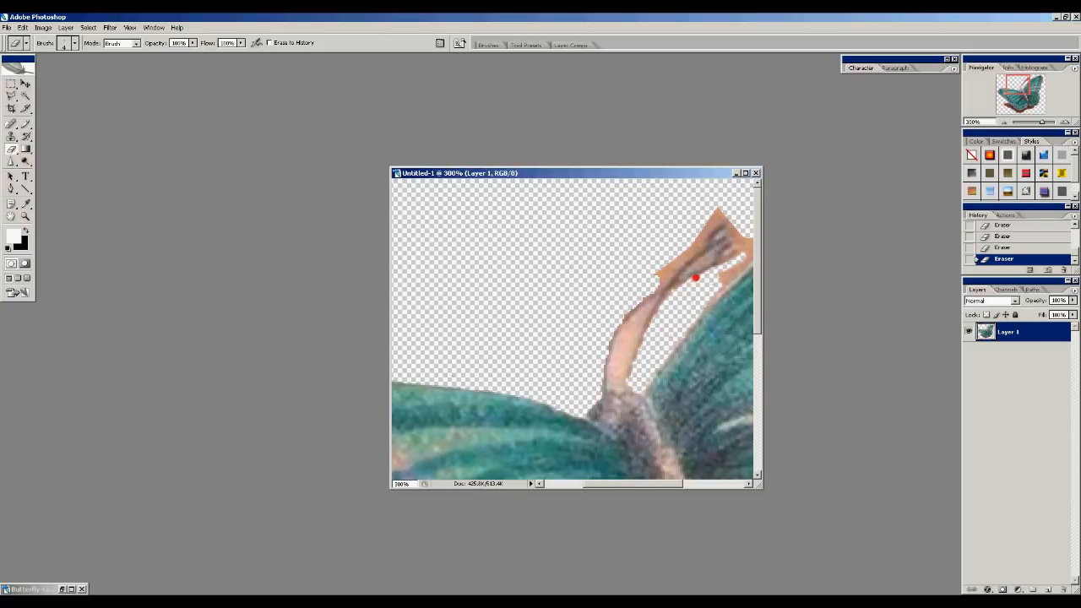
{"action": "mouse_move", "coordinate": [619, 387]}
{"action": "left_mouse_down"}
{"action": "mouse_move", "coordinate": [633, 313]}
{"action": "mouse_move", "coordinate": [622, 384]}
{"action": "mouse_move", "coordinate": [641, 317]}
{"action": "left_mouse_up"}
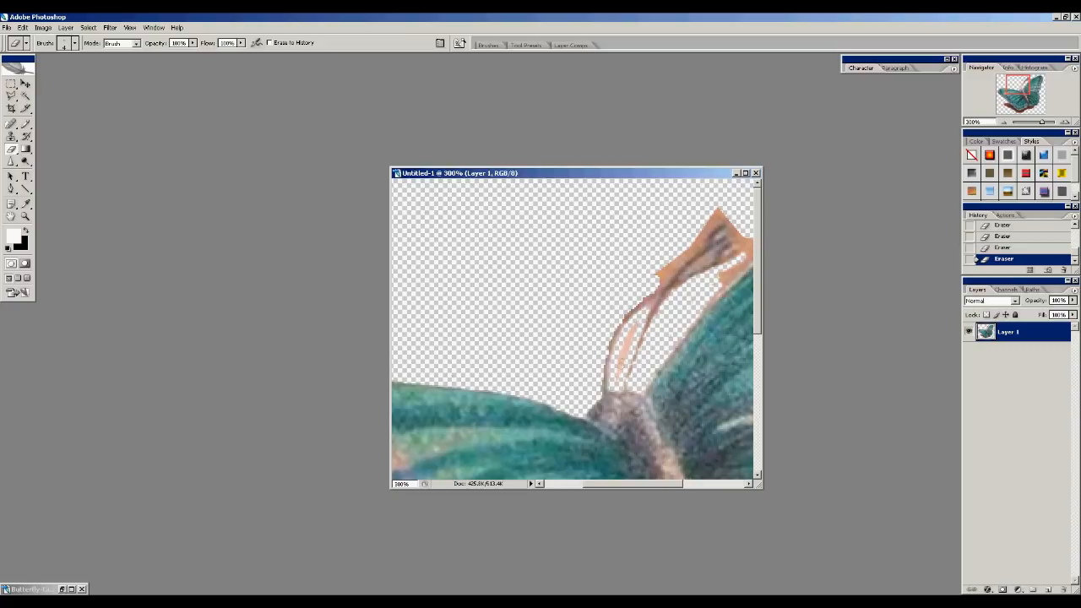
{"action": "left_click_drag", "start_coordinate": [616, 371], "coordinate": [620, 369]}
{"action": "mouse_move", "coordinate": [648, 284]}
{"action": "left_mouse_down"}
{"action": "mouse_move", "coordinate": [716, 214]}
{"action": "mouse_move", "coordinate": [709, 223]}
{"action": "mouse_move", "coordinate": [738, 224]}
{"action": "mouse_move", "coordinate": [736, 237]}
{"action": "mouse_move", "coordinate": [692, 267]}
{"action": "mouse_move", "coordinate": [734, 241]}
{"action": "mouse_move", "coordinate": [740, 253]}
{"action": "mouse_move", "coordinate": [733, 246]}
{"action": "mouse_move", "coordinate": [717, 284]}
{"action": "mouse_move", "coordinate": [743, 259]}
{"action": "left_mouse_up"}
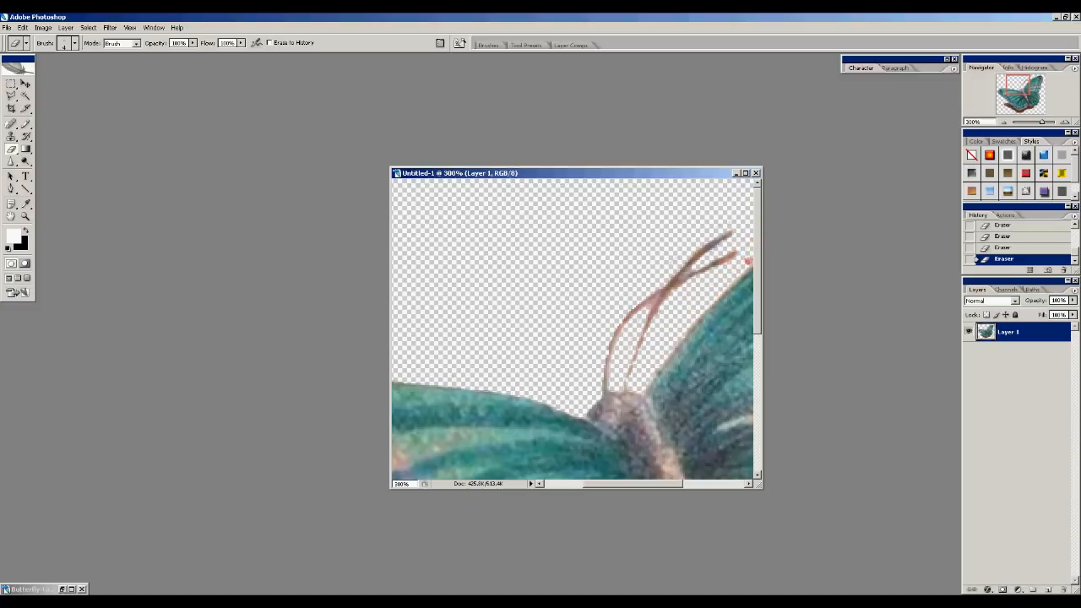
Erase the skin fringe along the top edge of the upper right wing
{"action": "left_click_drag", "start_coordinate": [664, 488], "coordinate": [726, 487]}
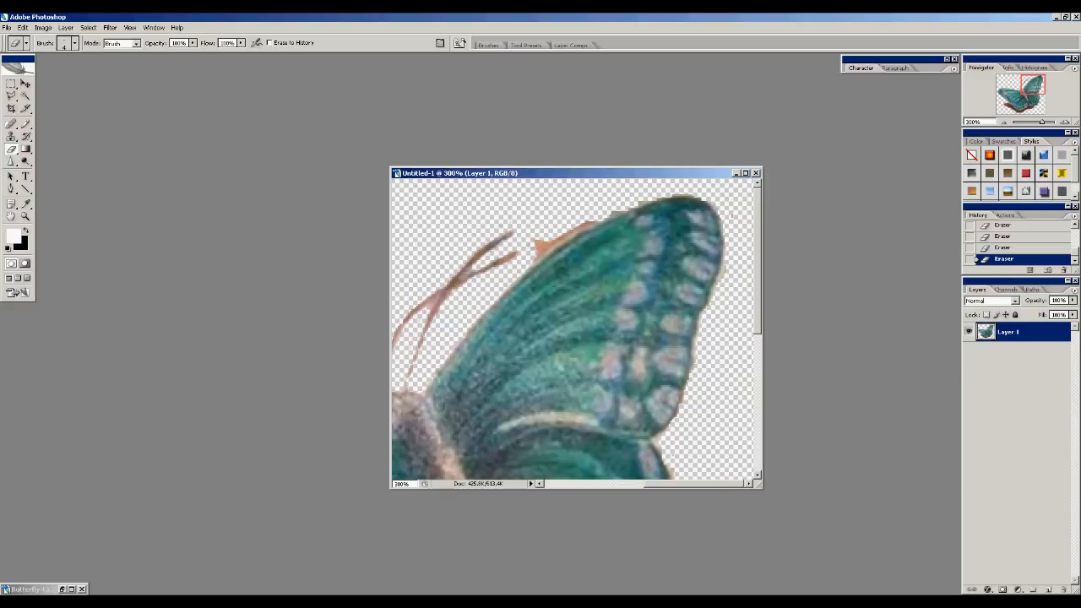
{"action": "mouse_move", "coordinate": [581, 228]}
{"action": "left_mouse_down"}
{"action": "mouse_move", "coordinate": [670, 195]}
{"action": "mouse_move", "coordinate": [730, 223]}
{"action": "left_mouse_up"}
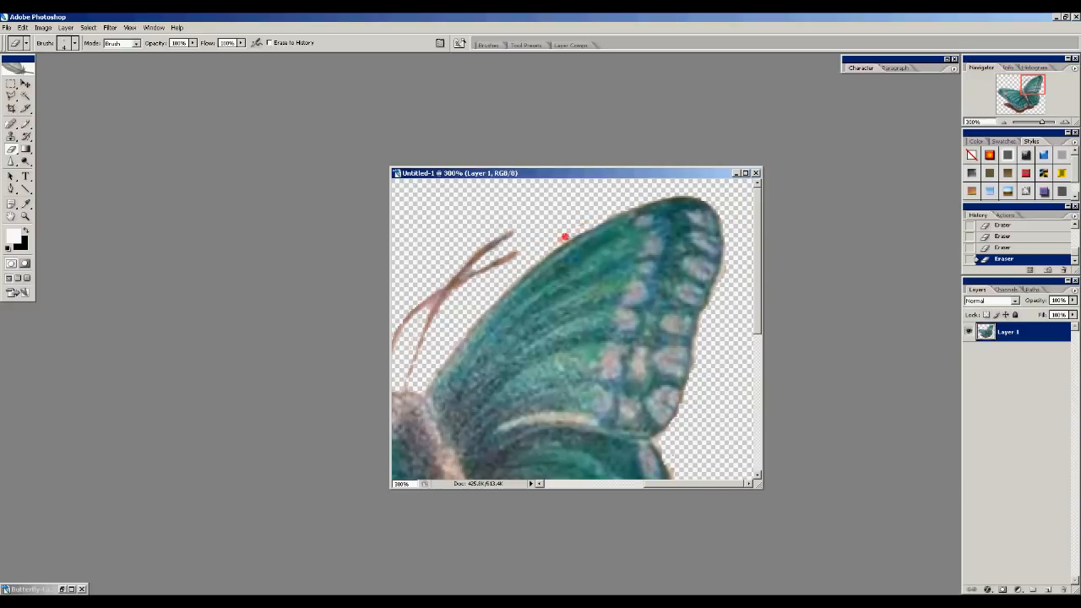
{"action": "mouse_move", "coordinate": [718, 289]}
{"action": "left_mouse_down"}
{"action": "mouse_move", "coordinate": [726, 230]}
{"action": "mouse_move", "coordinate": [690, 192]}
{"action": "left_mouse_up"}
Erase the skin along the right wings' outer edge and the shadow's upper edge
{"action": "scroll", "coordinate": [749, 251], "scroll_direction": "down", "scroll_amount": 3}
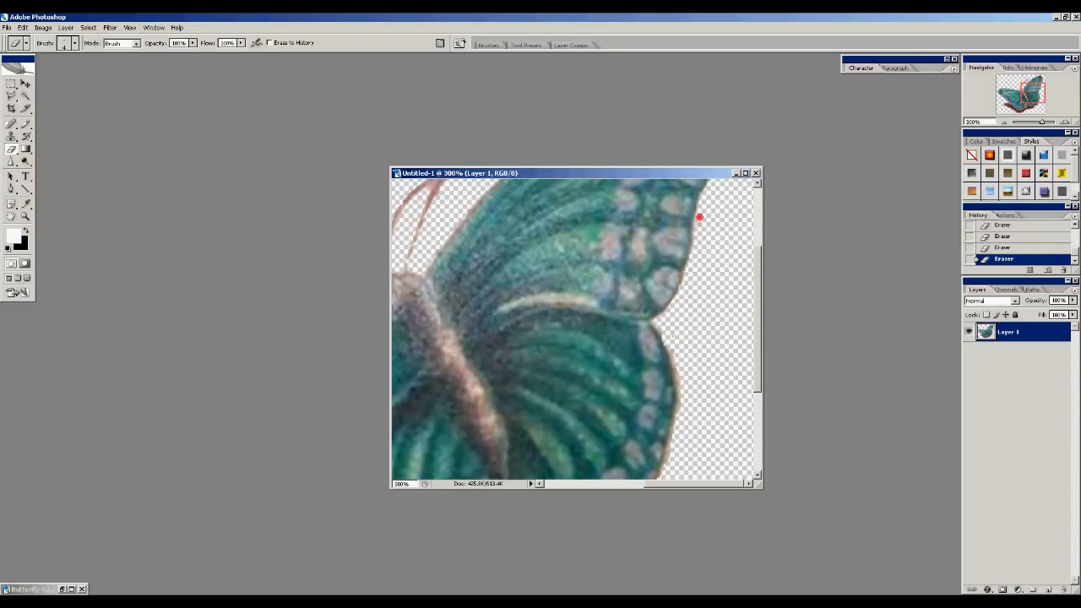
{"action": "mouse_move", "coordinate": [664, 340]}
{"action": "left_mouse_down"}
{"action": "mouse_move", "coordinate": [678, 387]}
{"action": "mouse_move", "coordinate": [659, 483]}
{"action": "left_mouse_up"}
{"action": "left_click_drag", "start_coordinate": [759, 309], "coordinate": [760, 390]}
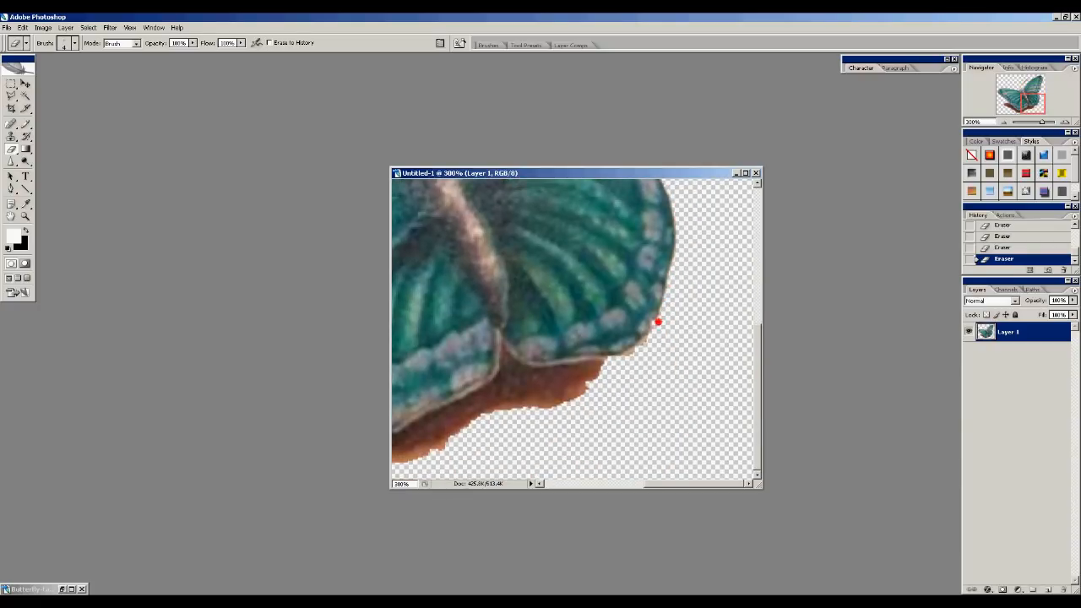
{"action": "mouse_move", "coordinate": [663, 308]}
{"action": "left_mouse_down"}
{"action": "mouse_move", "coordinate": [587, 390]}
{"action": "mouse_move", "coordinate": [597, 373]}
{"action": "mouse_move", "coordinate": [559, 403]}
{"action": "mouse_move", "coordinate": [483, 413]}
{"action": "mouse_move", "coordinate": [425, 457]}
{"action": "left_mouse_up"}
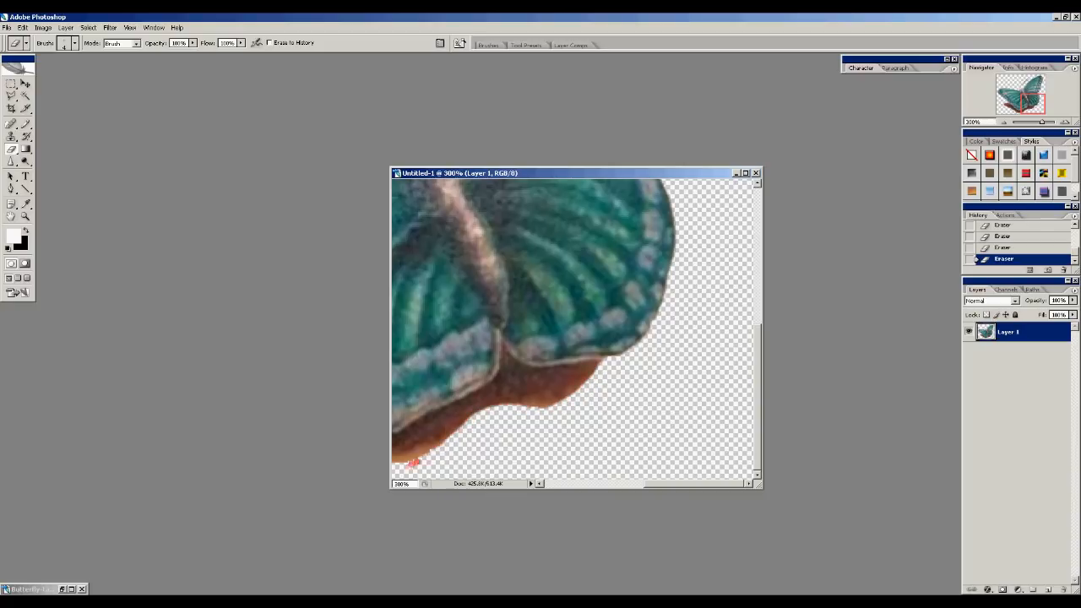
Trim the brown shadow's lower edge and tip and the left wing's lower edge with the eraser
{"action": "left_click_drag", "start_coordinate": [652, 487], "coordinate": [610, 489]}
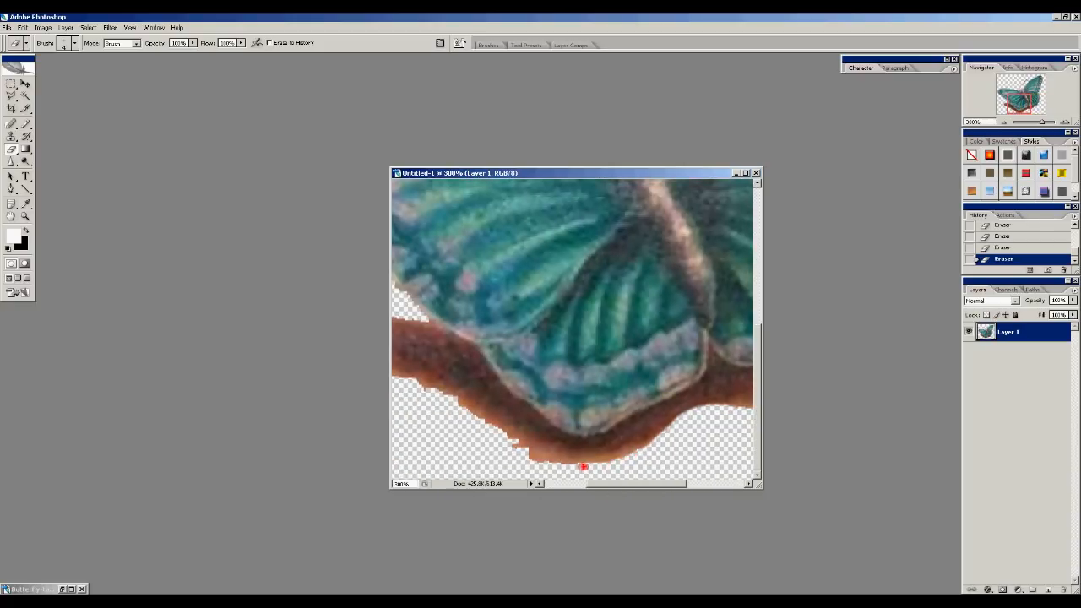
{"action": "left_click_drag", "start_coordinate": [519, 448], "coordinate": [397, 375]}
{"action": "left_click_drag", "start_coordinate": [546, 461], "coordinate": [397, 374]}
{"action": "left_click_drag", "start_coordinate": [597, 487], "coordinate": [553, 487]}
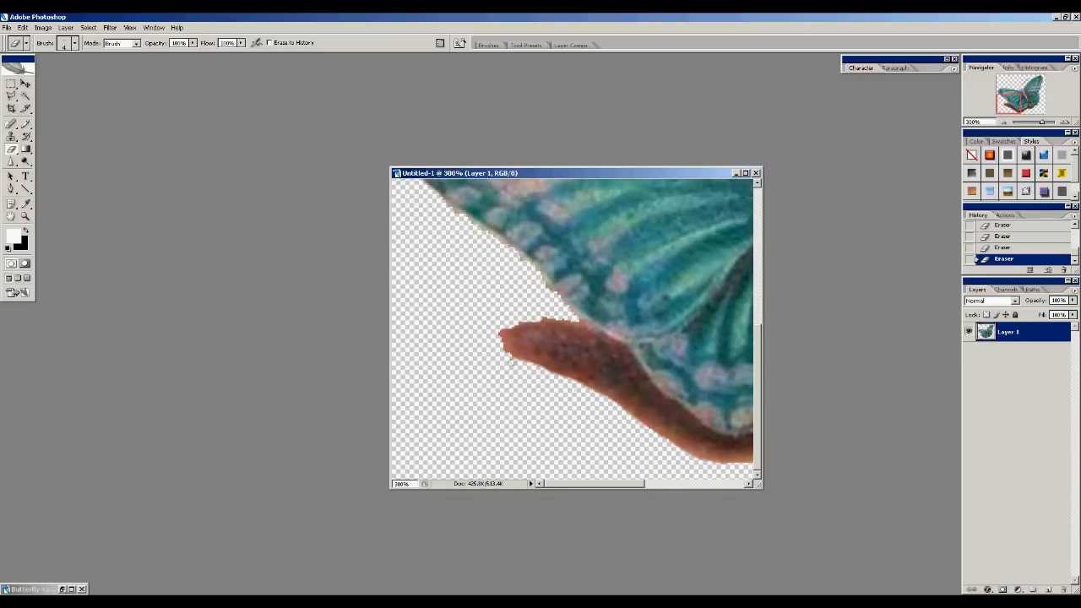
{"action": "mouse_move", "coordinate": [501, 332]}
{"action": "left_mouse_down"}
{"action": "mouse_move", "coordinate": [560, 313]}
{"action": "mouse_move", "coordinate": [499, 336]}
{"action": "mouse_move", "coordinate": [517, 321]}
{"action": "left_mouse_up"}
{"action": "mouse_move", "coordinate": [502, 245]}
{"action": "left_mouse_down"}
{"action": "mouse_move", "coordinate": [566, 304]}
{"action": "mouse_move", "coordinate": [434, 197]}
{"action": "left_mouse_up"}
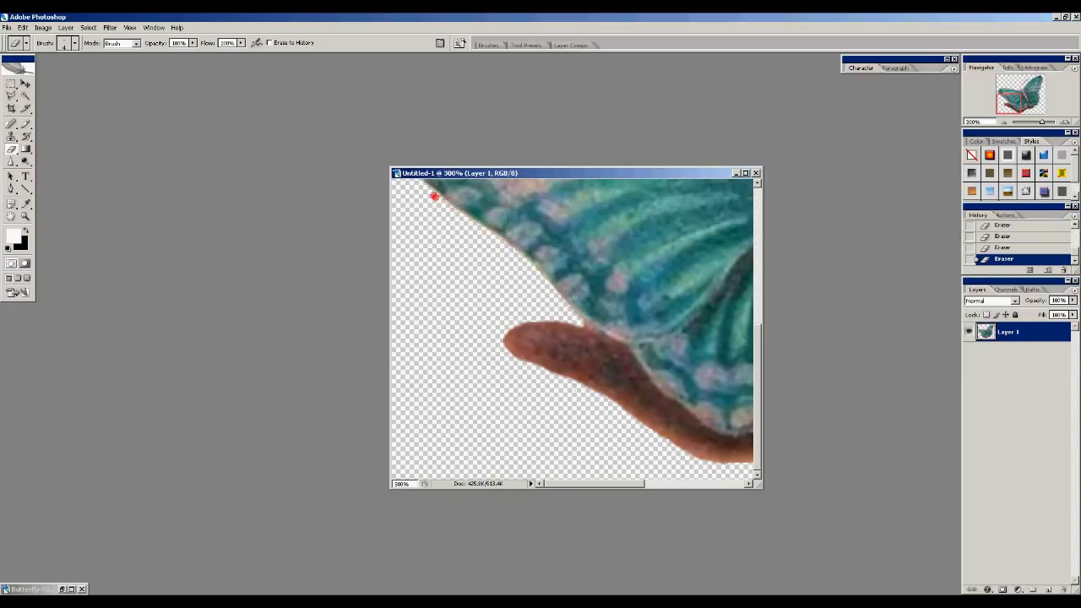
Reduce the eraser brush diameter to 2 px
{"action": "left_click_drag", "start_coordinate": [758, 337], "coordinate": [758, 238]}
{"action": "left_click_drag", "start_coordinate": [627, 489], "coordinate": [680, 489]}
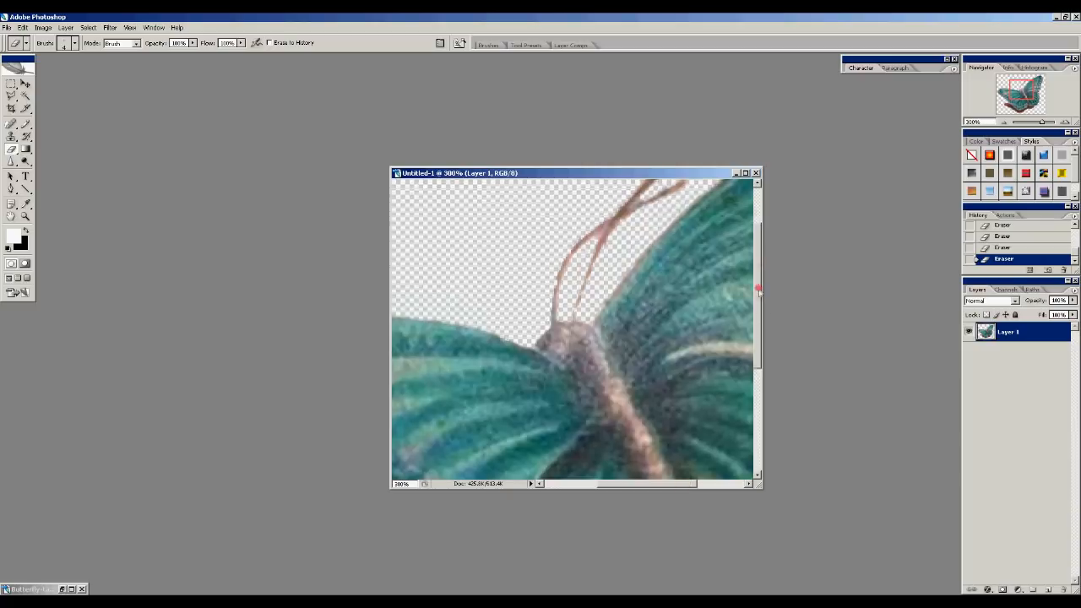
{"action": "right_click", "coordinate": [678, 234]}
{"action": "type", "text": "2"}
{"action": "left_click", "coordinate": [551, 224]}
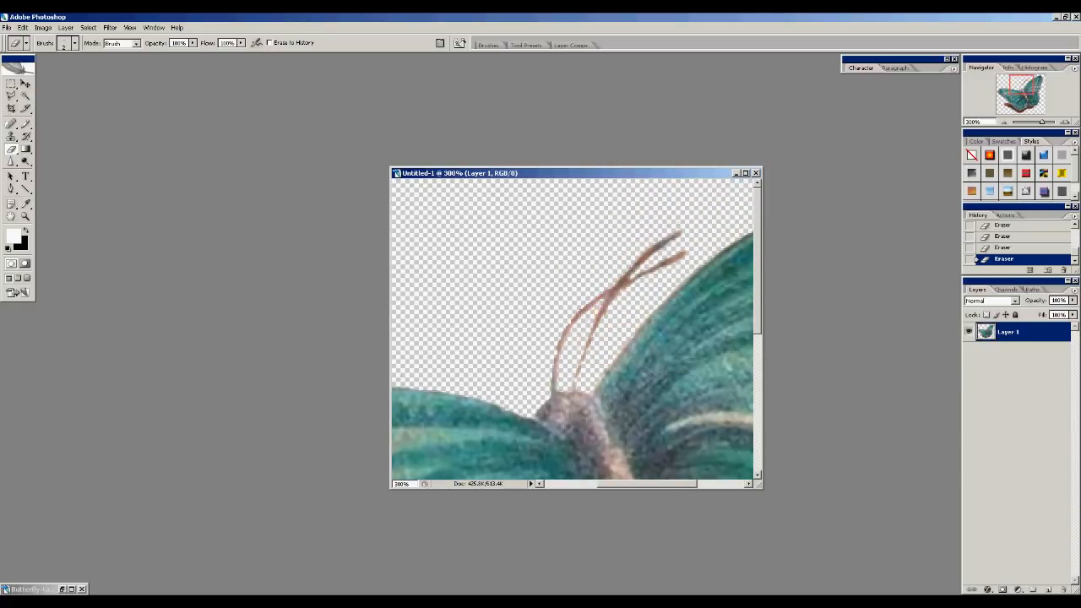
Pick the Sharpen tool and sharpen the antennae
{"action": "left_click_drag", "start_coordinate": [11, 162], "coordinate": [52, 162]}
{"action": "right_click", "coordinate": [547, 284]}
{"action": "left_click_drag", "start_coordinate": [553, 288], "coordinate": [553, 288]}
{"action": "right_click", "coordinate": [538, 245]}
{"action": "left_click", "coordinate": [514, 244]}
{"action": "mouse_move", "coordinate": [553, 389]}
{"action": "left_mouse_down"}
{"action": "mouse_move", "coordinate": [675, 233]}
{"action": "mouse_move", "coordinate": [606, 293]}
{"action": "mouse_move", "coordinate": [577, 374]}
{"action": "left_mouse_up"}
{"action": "left_click", "coordinate": [130, 27]}
{"action": "left_click", "coordinate": [149, 121]}
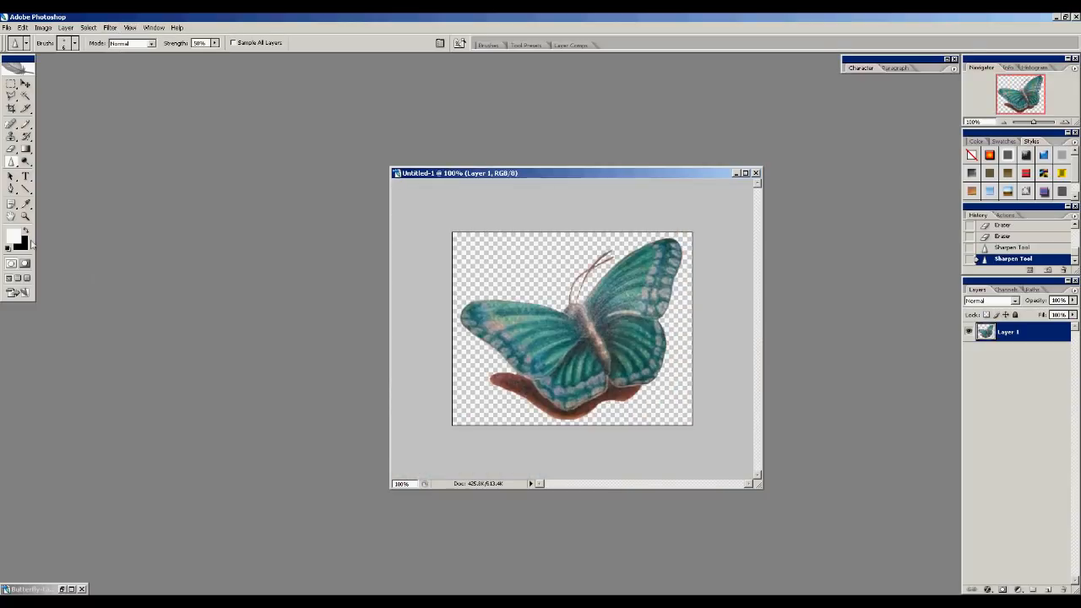
{"action": "left_click", "coordinate": [25, 83]}
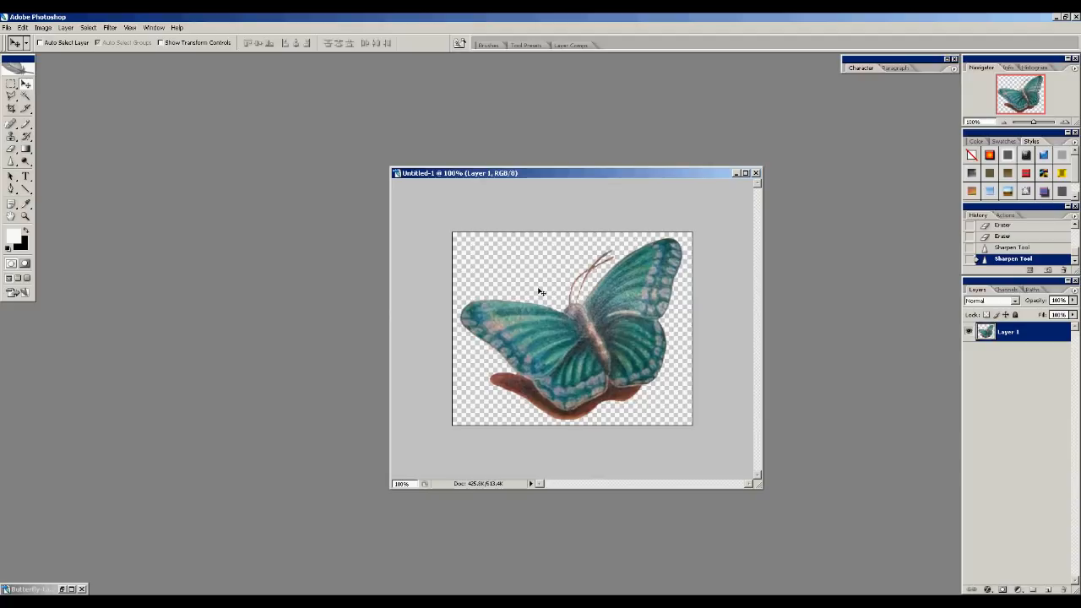
{"action": "left_click_drag", "start_coordinate": [545, 176], "coordinate": [535, 139]}
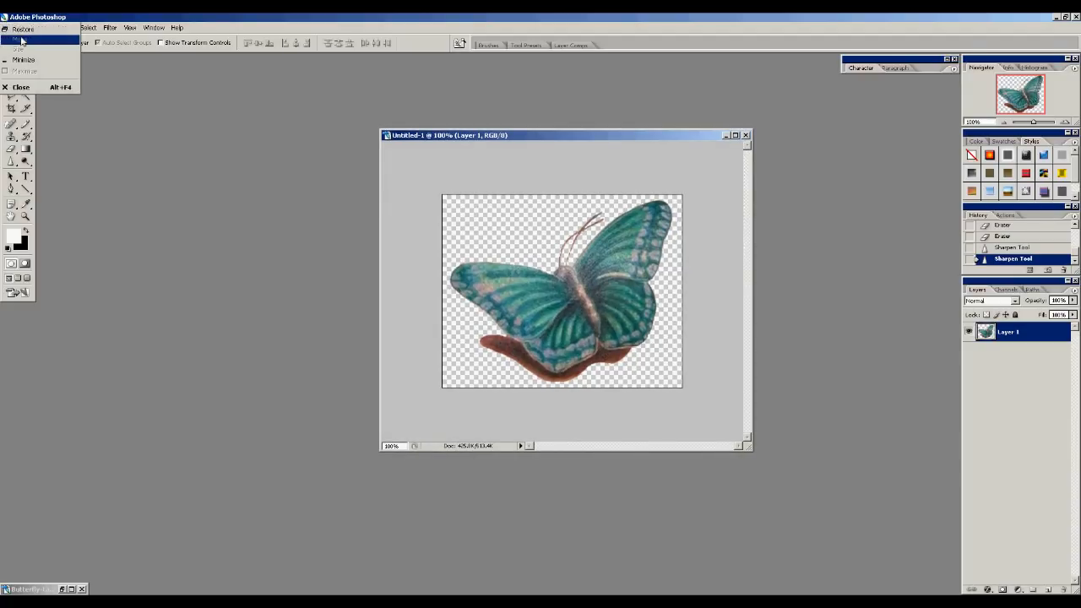
{"action": "left_click", "coordinate": [7, 27]}
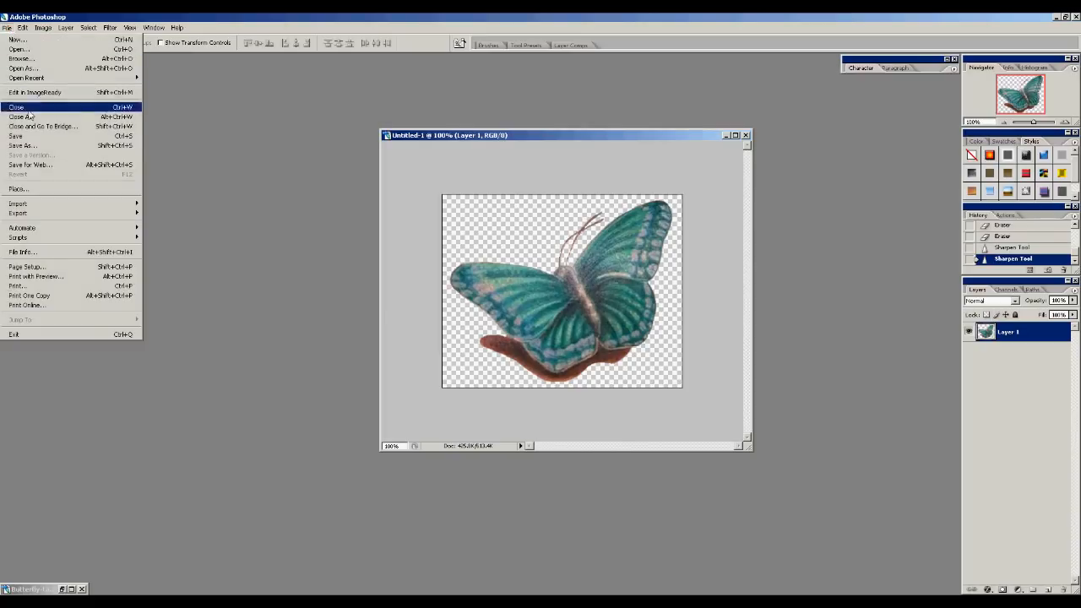
{"action": "left_click", "coordinate": [31, 164]}
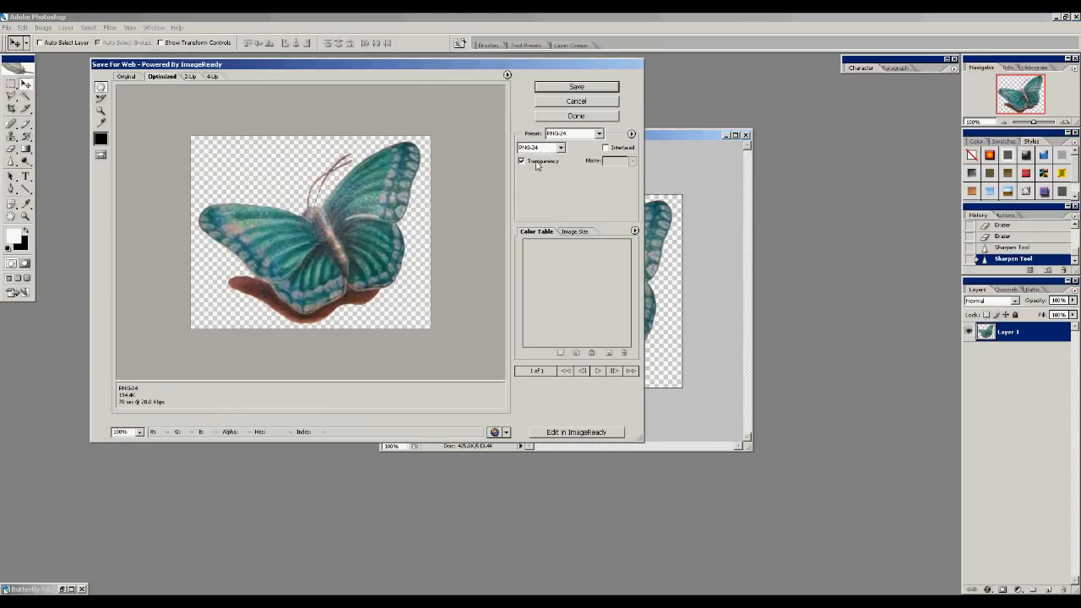
{"action": "left_click", "coordinate": [575, 100]}
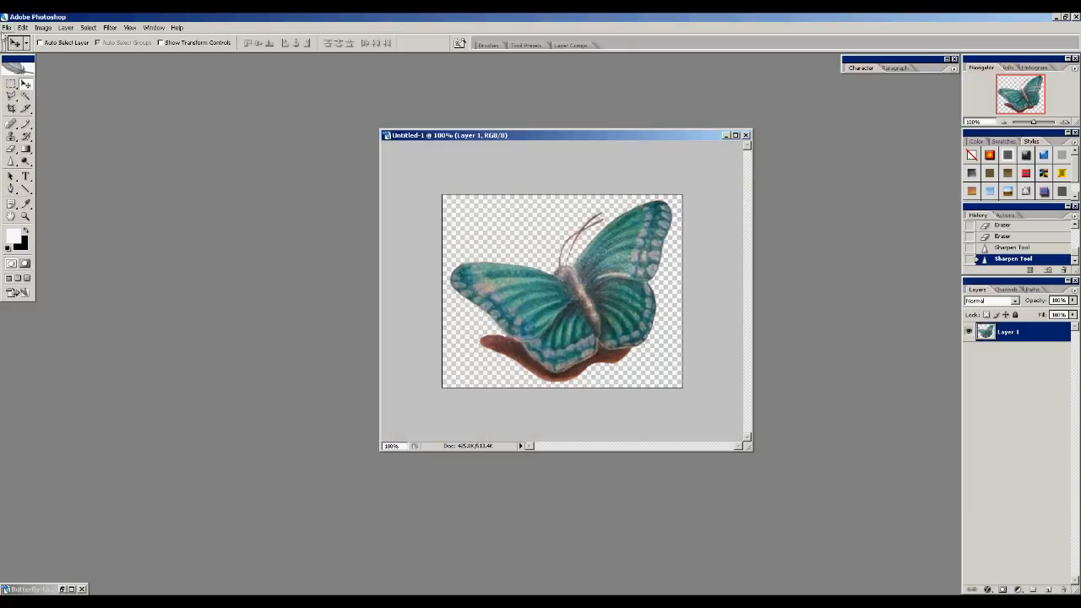
Apply Brightness/Contrast with contrast +44 and a slightly lowered brightness
{"action": "left_click", "coordinate": [43, 27]}
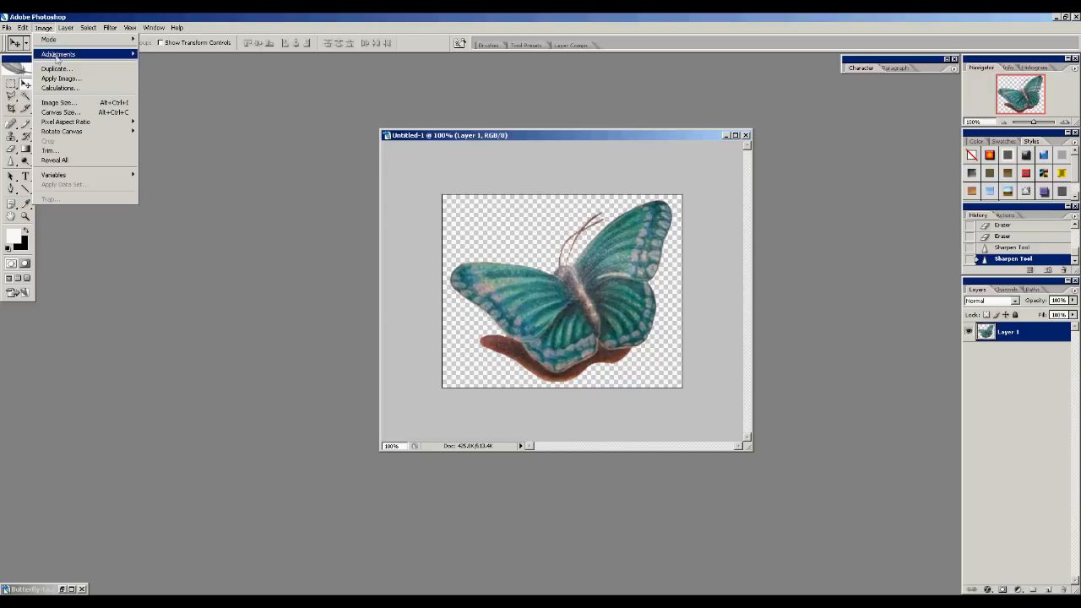
{"action": "mouse_move", "coordinate": [56, 56]}
{"action": "left_click", "coordinate": [164, 114]}
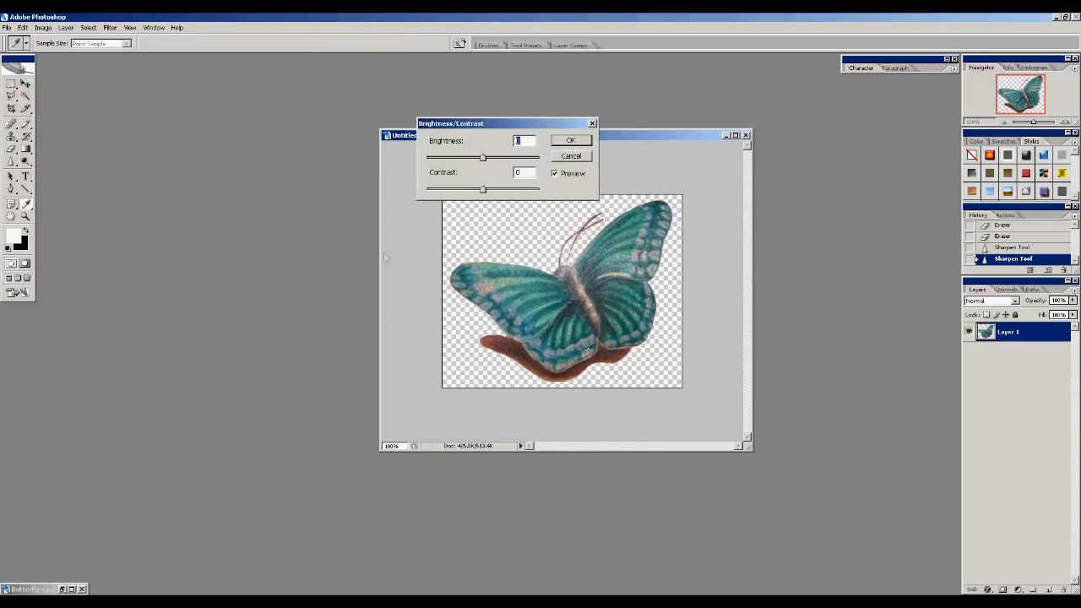
{"action": "left_click_drag", "start_coordinate": [484, 191], "coordinate": [509, 195]}
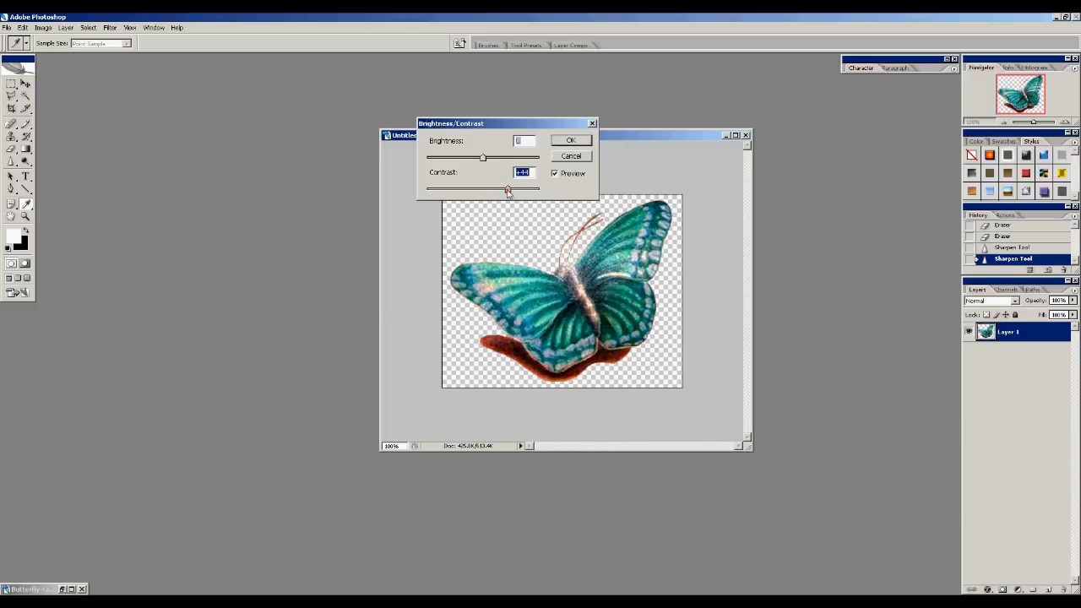
{"action": "left_click_drag", "start_coordinate": [484, 160], "coordinate": [481, 160]}
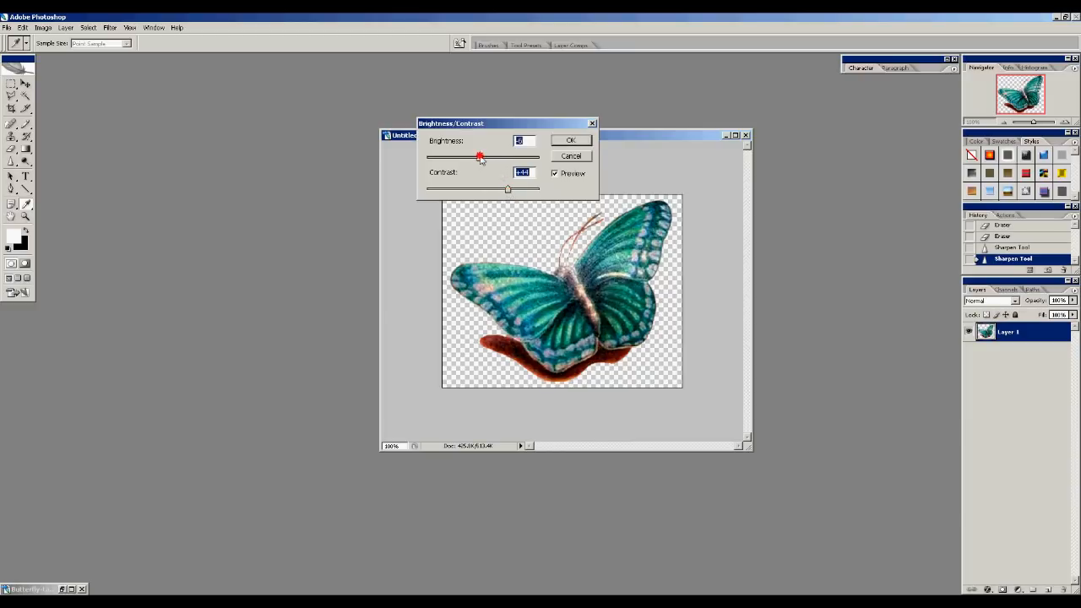
{"action": "left_click", "coordinate": [570, 140]}
Save the image for web as a transparent PNG-24, overwriting Butterfly-tattooTRANS.png in the Textures folder
{"action": "left_click", "coordinate": [7, 28]}
{"action": "left_click", "coordinate": [20, 163]}
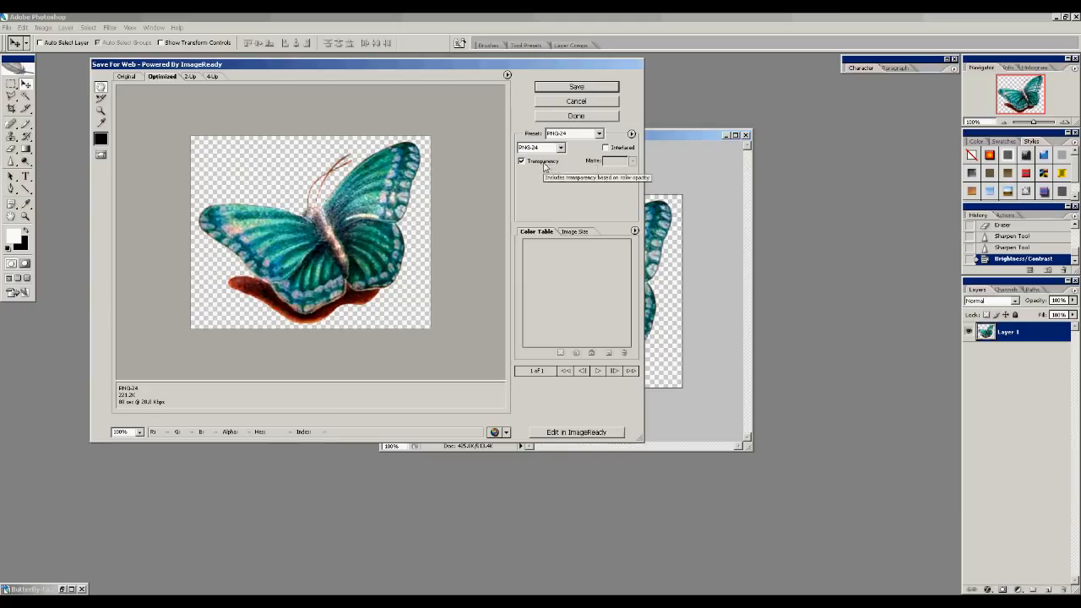
{"action": "left_click", "coordinate": [576, 87]}
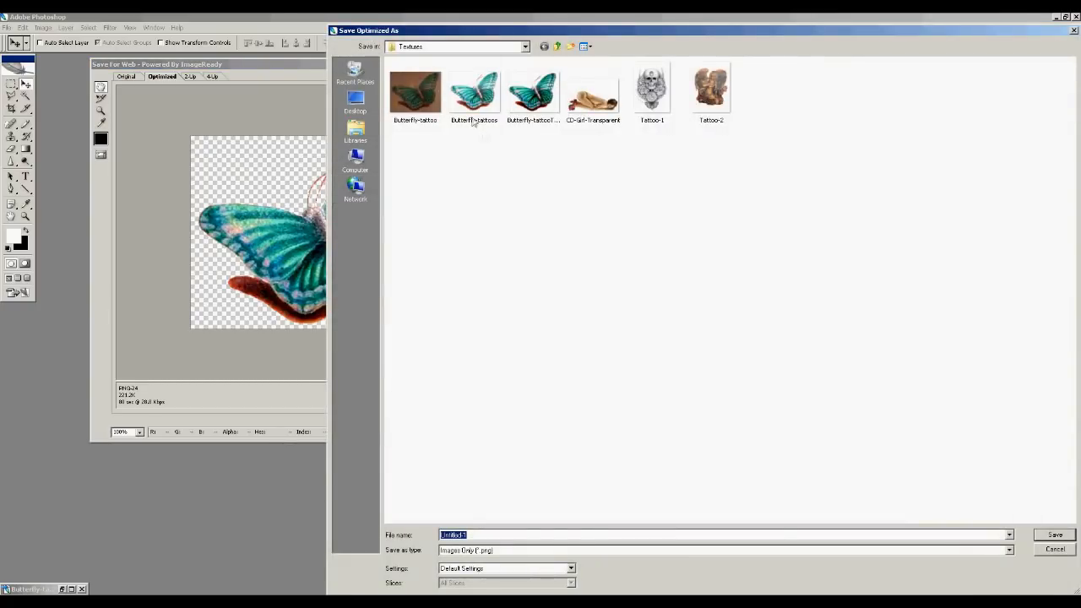
{"action": "left_click", "coordinate": [527, 123]}
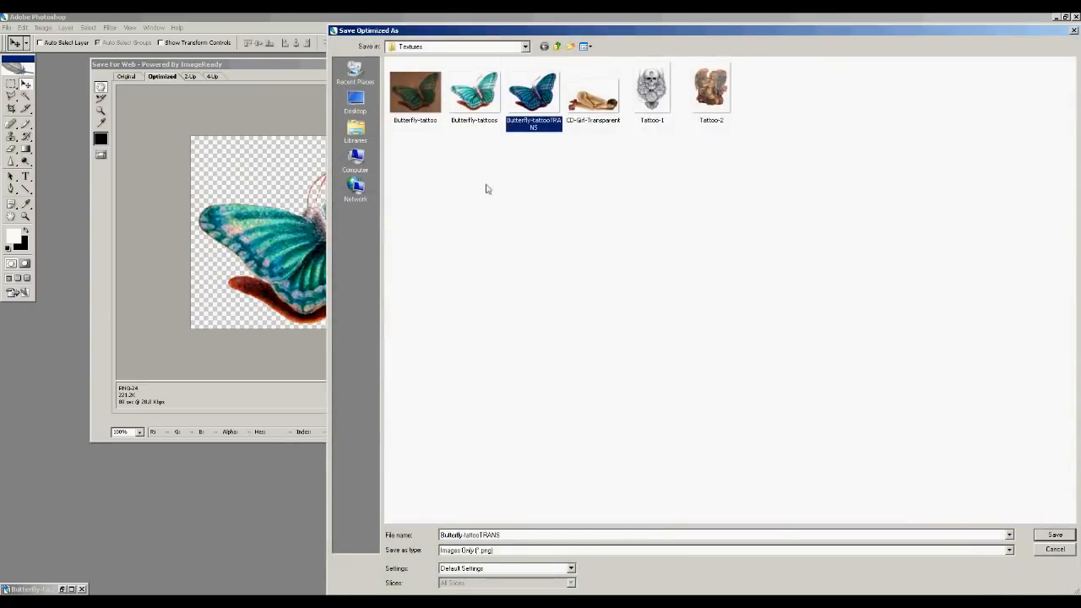
{"action": "left_click", "coordinate": [1055, 536]}
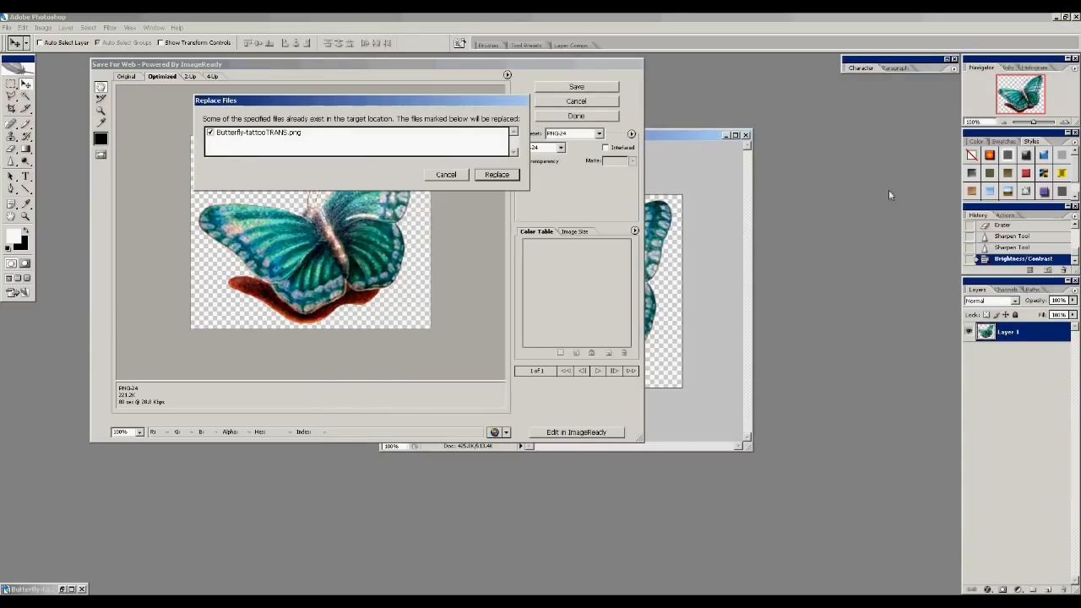
{"action": "left_click", "coordinate": [496, 174]}
Switch to DAZ Studio, select the figure's back surface with the Surface Selection tool, and open the Surfaces editor
{"action": "left_click", "coordinate": [1057, 16]}
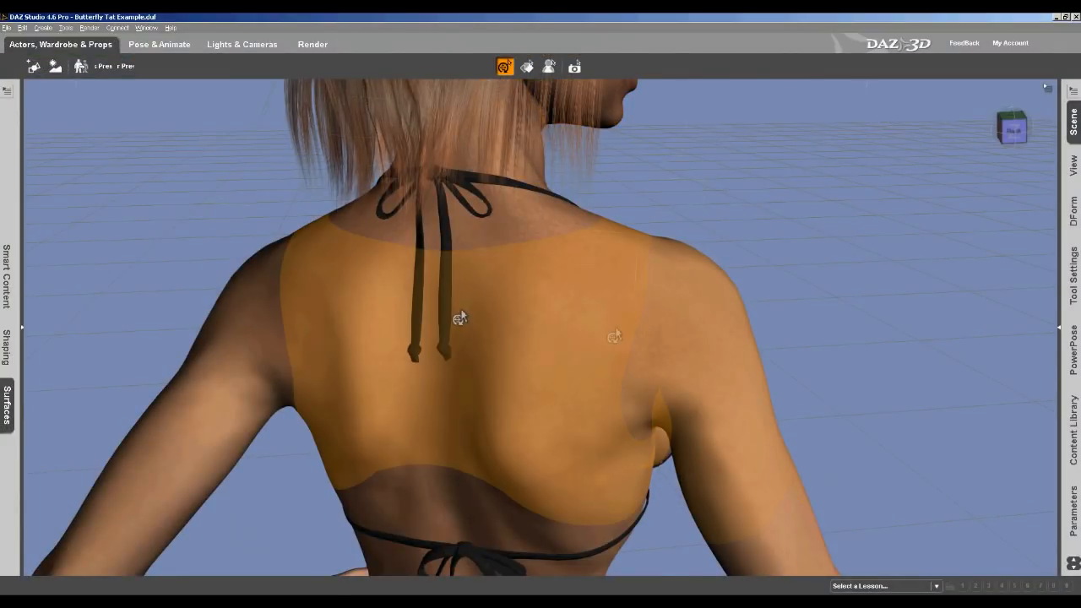
{"action": "left_click", "coordinate": [527, 69]}
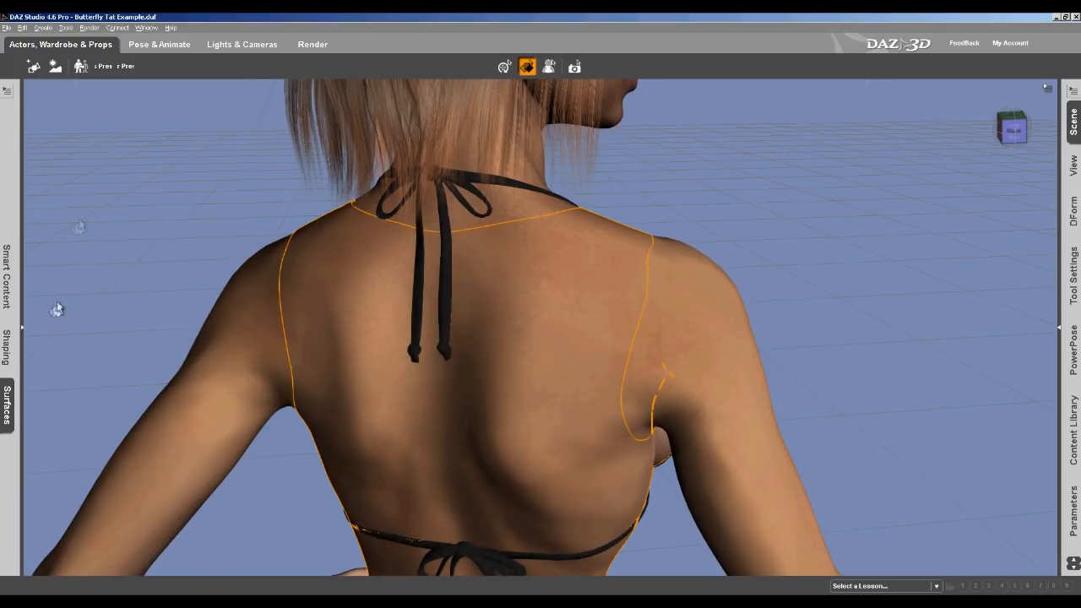
{"action": "left_click", "coordinate": [9, 395]}
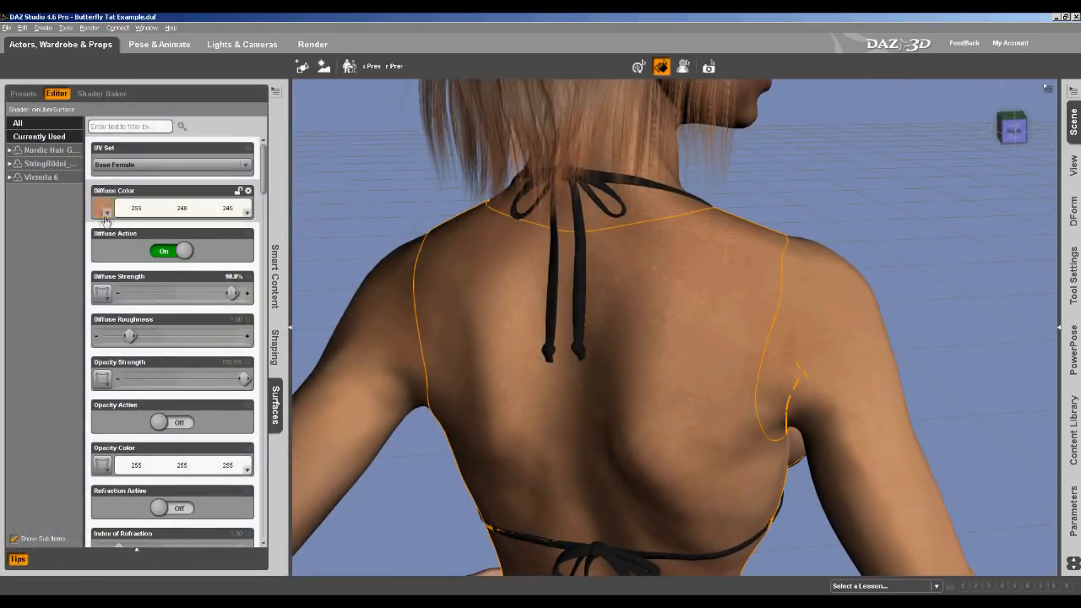
Open the Diffuse Color map in the Layered Image Editor and fit the texture in the preview
{"action": "left_click", "coordinate": [108, 216]}
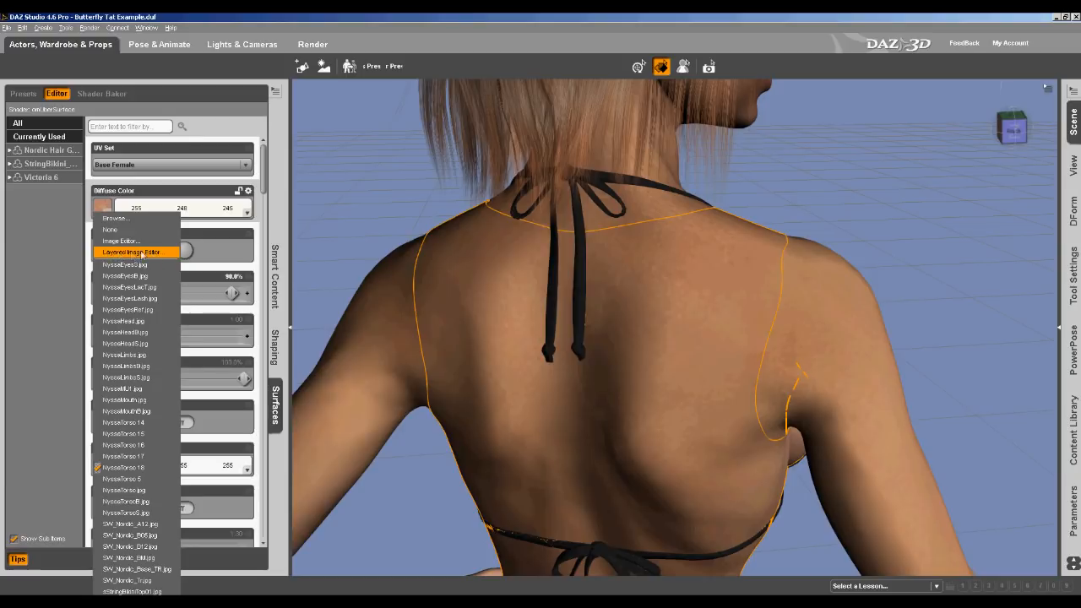
{"action": "left_click", "coordinate": [148, 253]}
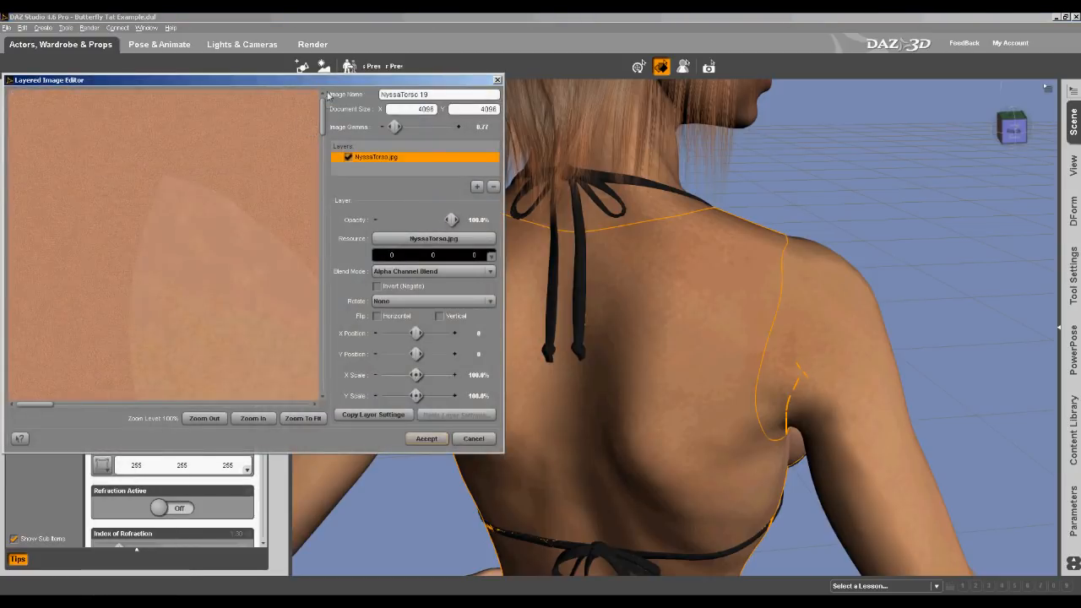
{"action": "left_click_drag", "start_coordinate": [331, 82], "coordinate": [396, 46]}
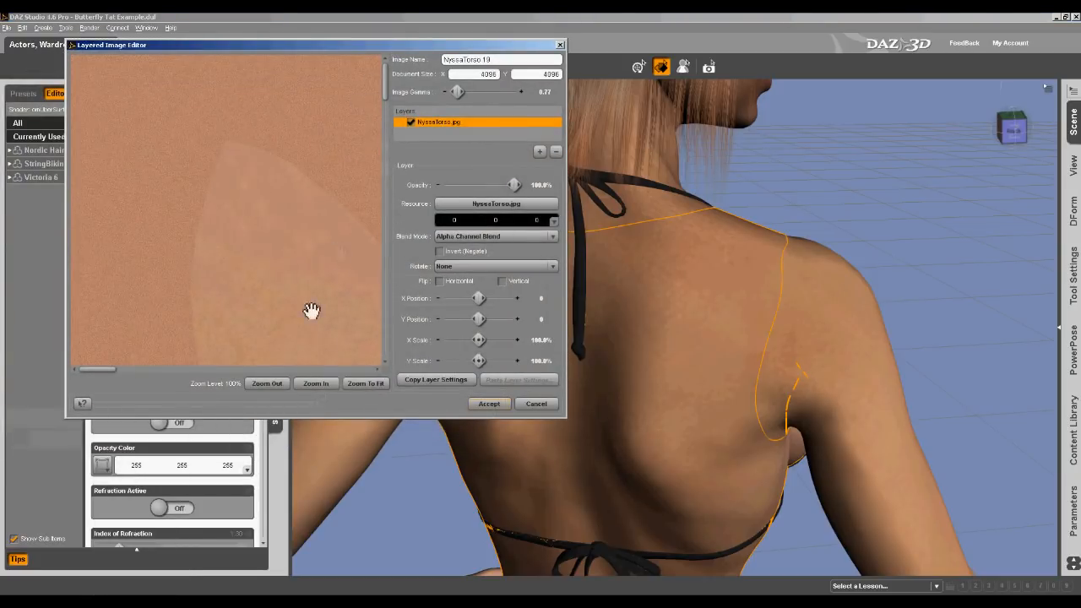
{"action": "left_click", "coordinate": [365, 383]}
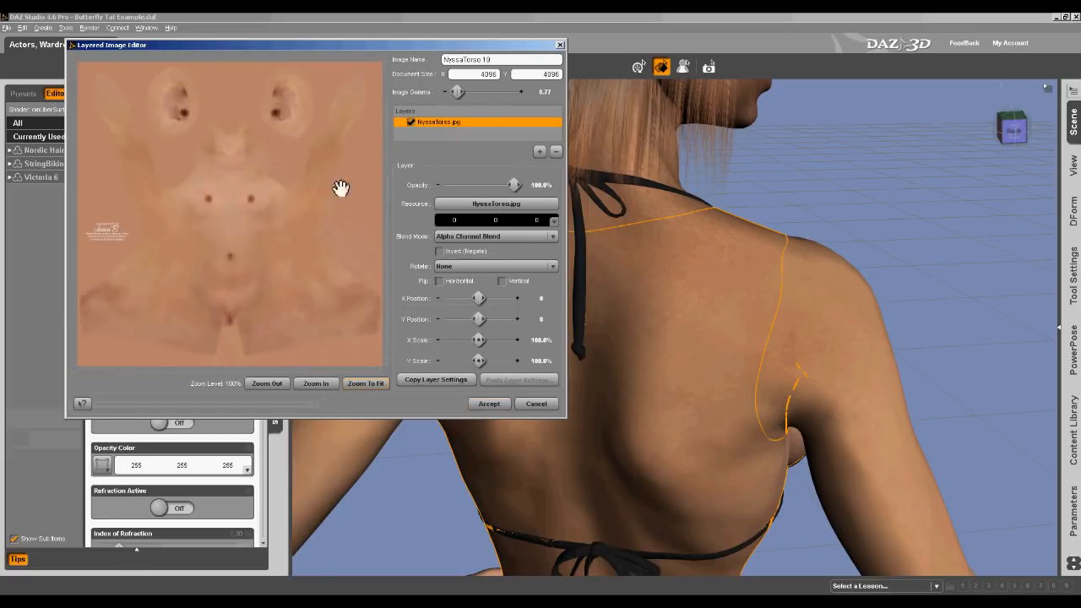
Add a new layer and set its resource to Butterfly-tattooTRANS.png
{"action": "left_click", "coordinate": [541, 153]}
{"action": "left_click", "coordinate": [556, 127]}
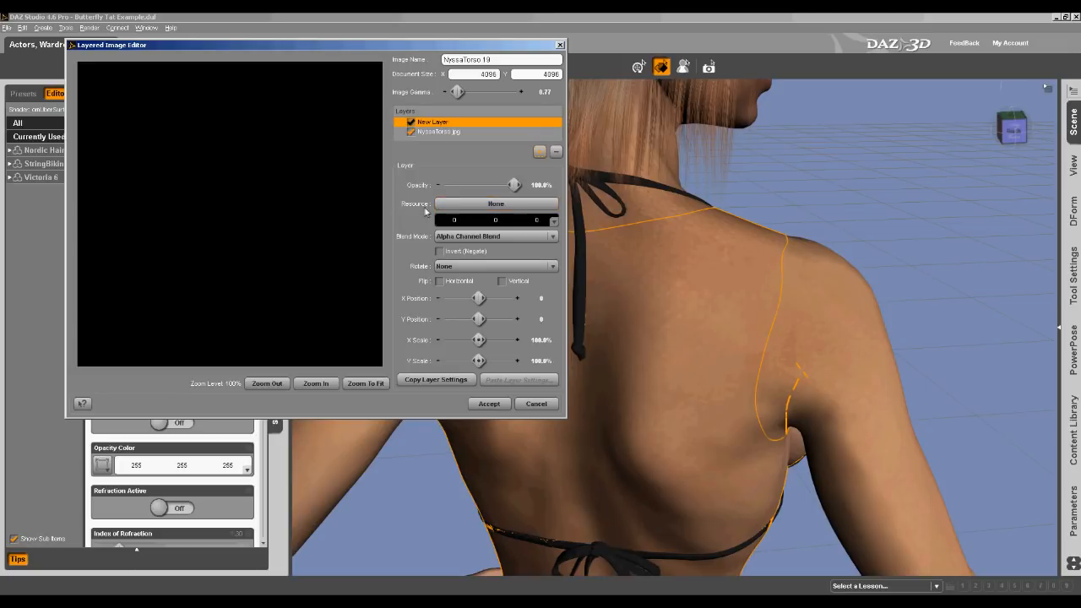
{"action": "left_click", "coordinate": [478, 208]}
{"action": "left_click", "coordinate": [470, 219]}
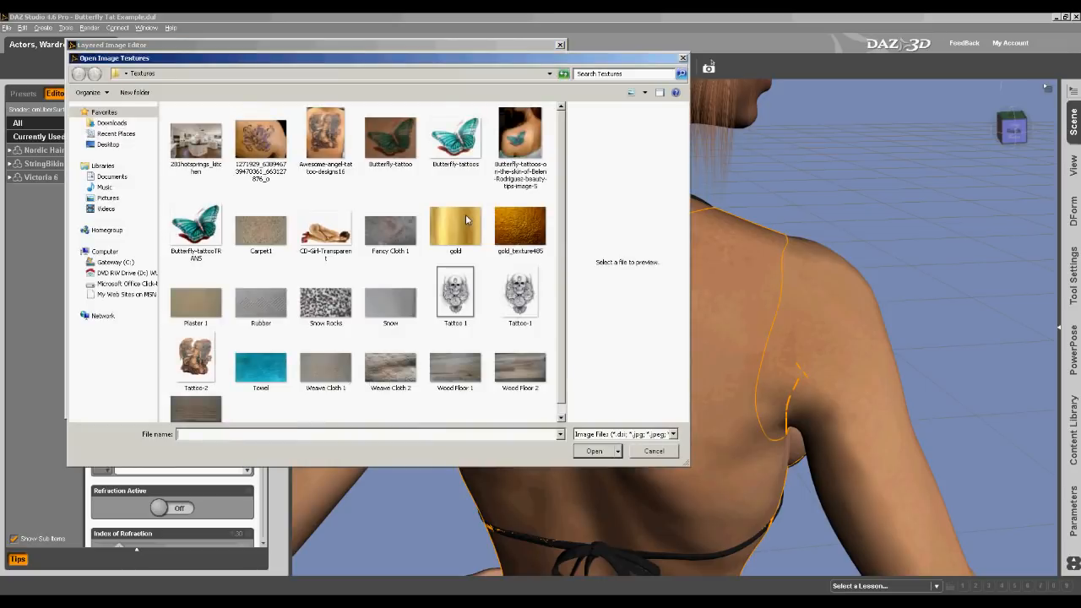
{"action": "left_click", "coordinate": [218, 244]}
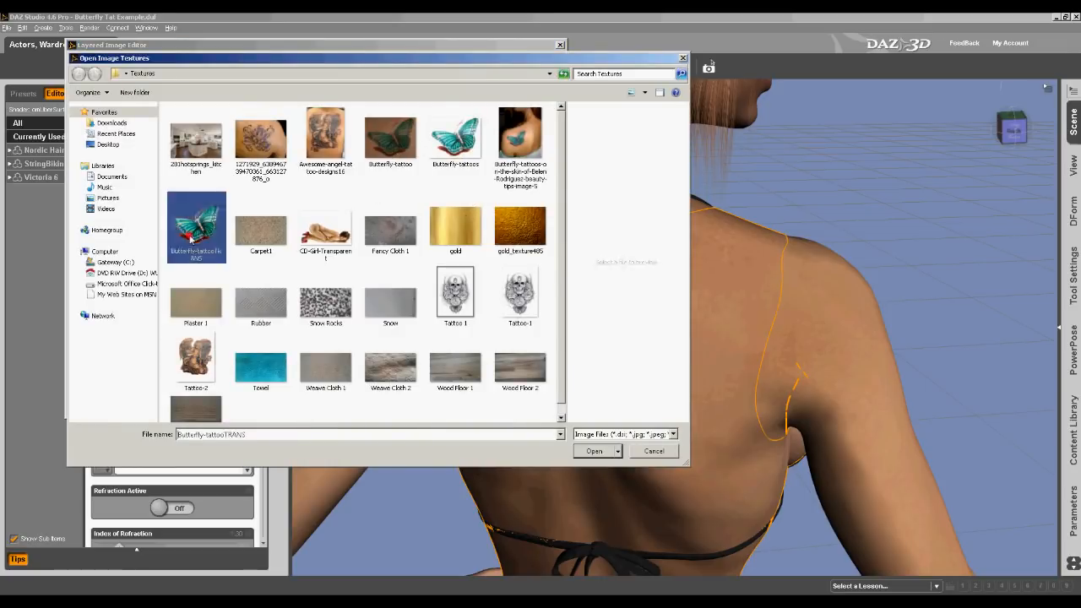
{"action": "left_click", "coordinate": [584, 454]}
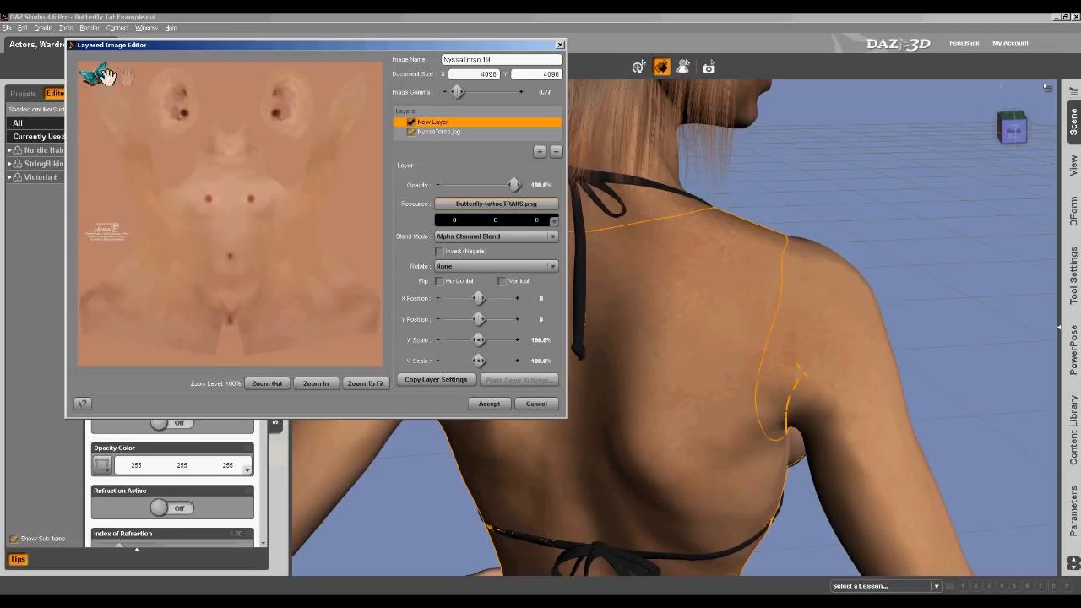
Scale the butterfly layer to 40% in both X and Y
{"action": "left_click", "coordinate": [538, 342]}
{"action": "key", "text": "Return"}
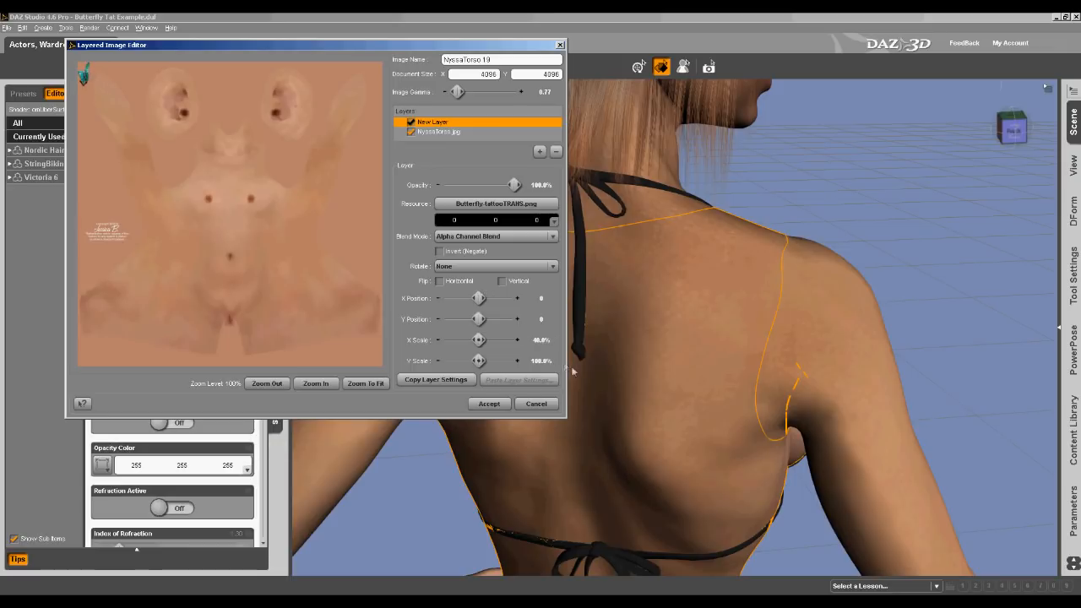
{"action": "left_click", "coordinate": [541, 362]}
{"action": "key", "text": "Return"}
{"action": "left_click", "coordinate": [540, 300]}
{"action": "left_click", "coordinate": [540, 319]}
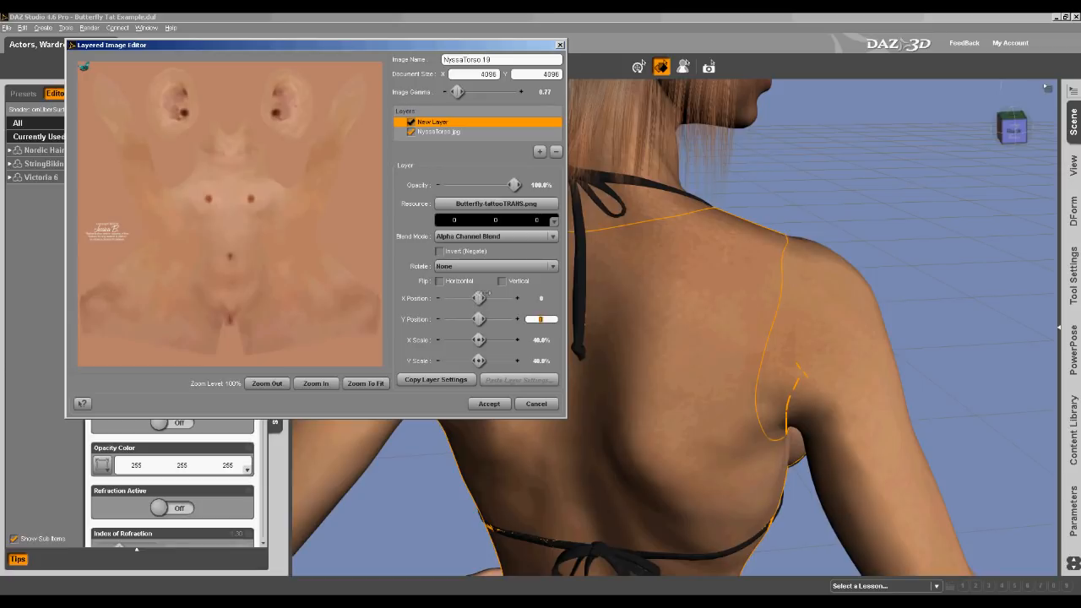
{"action": "left_click", "coordinate": [534, 341]}
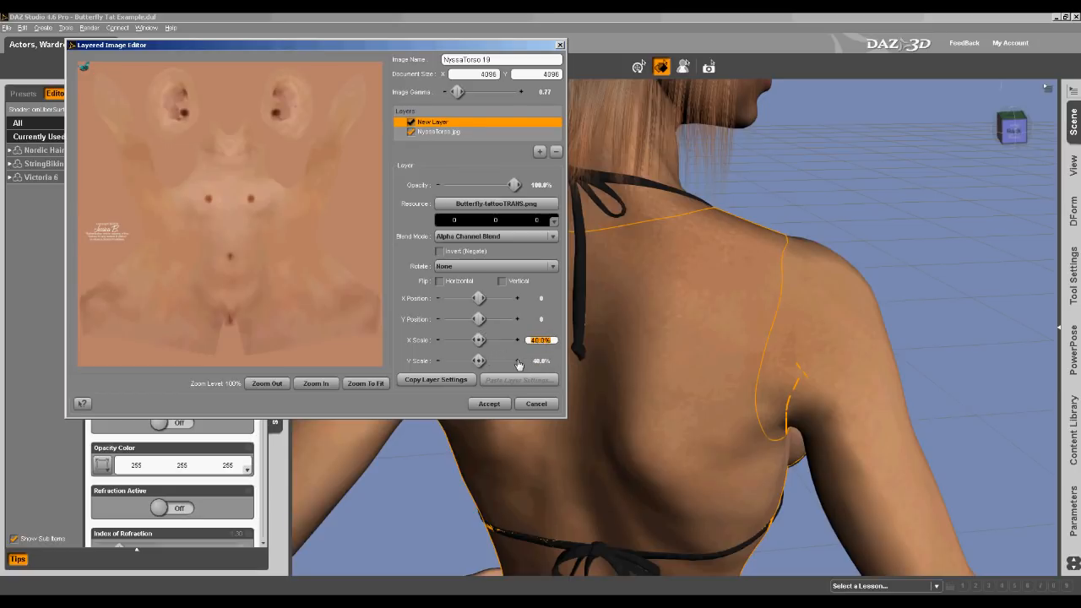
{"action": "key", "text": "Return"}
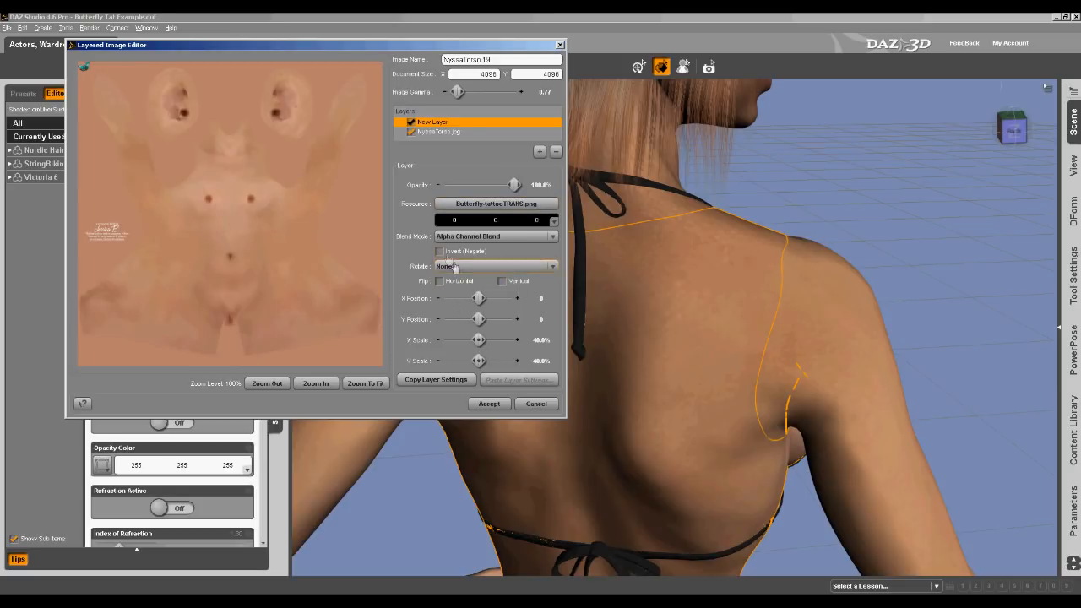
Move the butterfly layer to about X 530, Y 647 near the shoulder on the texture map
{"action": "left_click", "coordinate": [455, 267]}
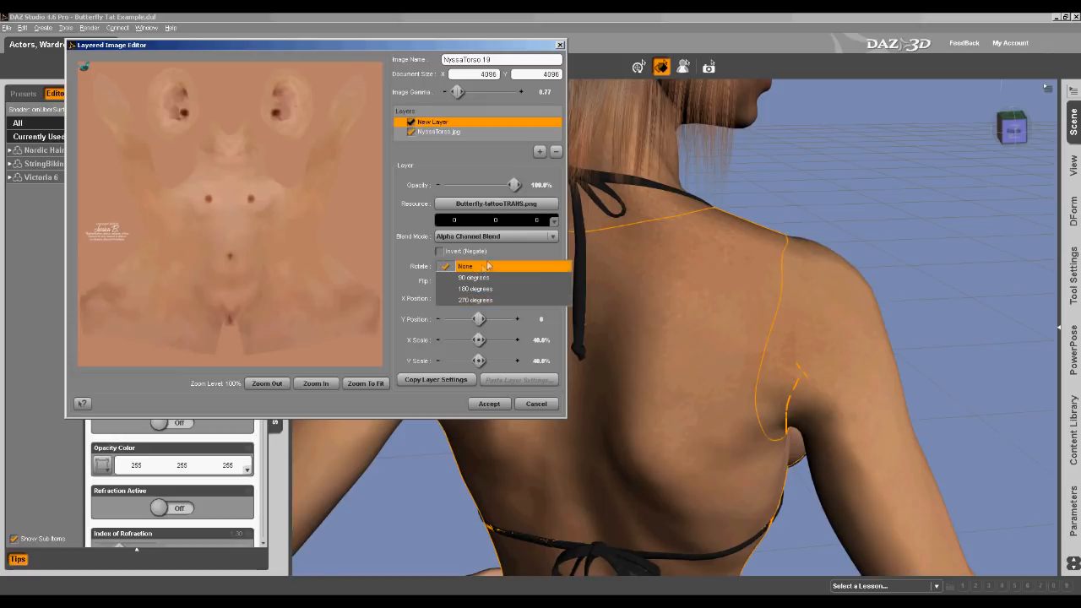
{"action": "left_click", "coordinate": [488, 266]}
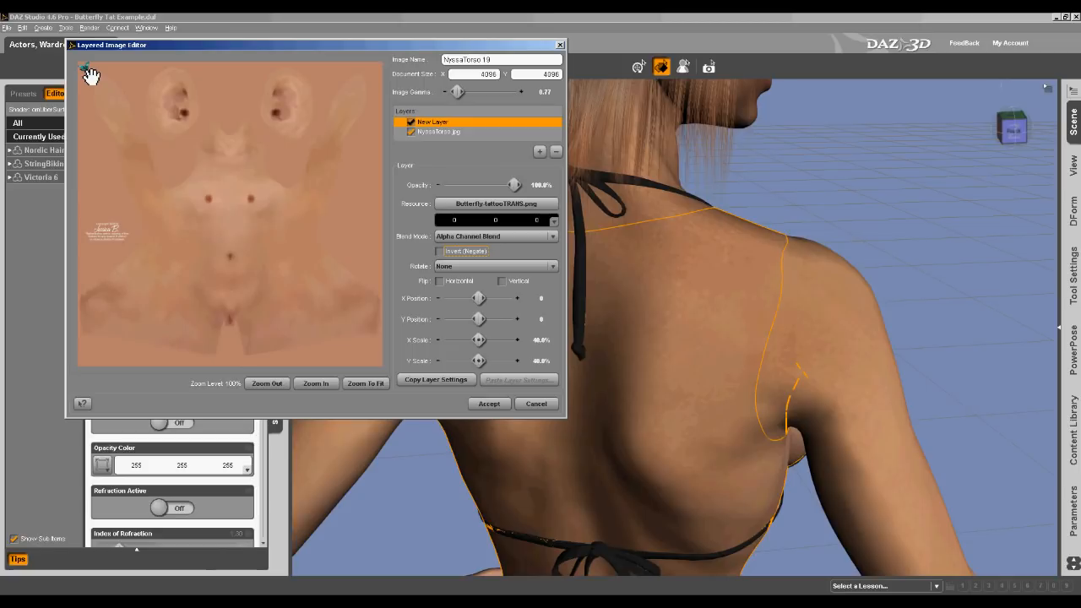
{"action": "left_click_drag", "start_coordinate": [102, 83], "coordinate": [287, 268]}
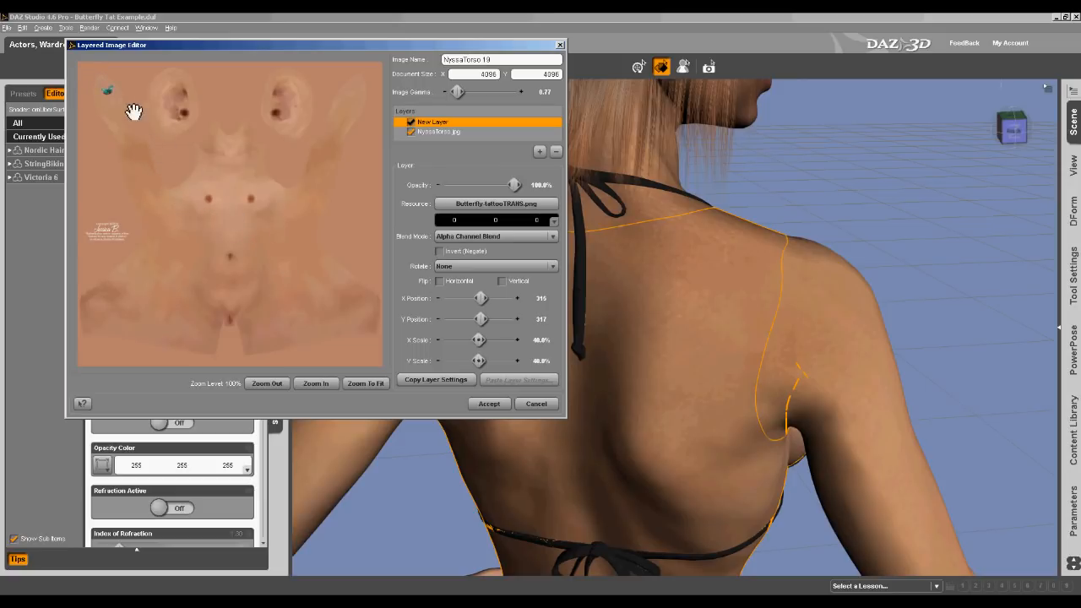
{"action": "left_click_drag", "start_coordinate": [111, 97], "coordinate": [145, 149]}
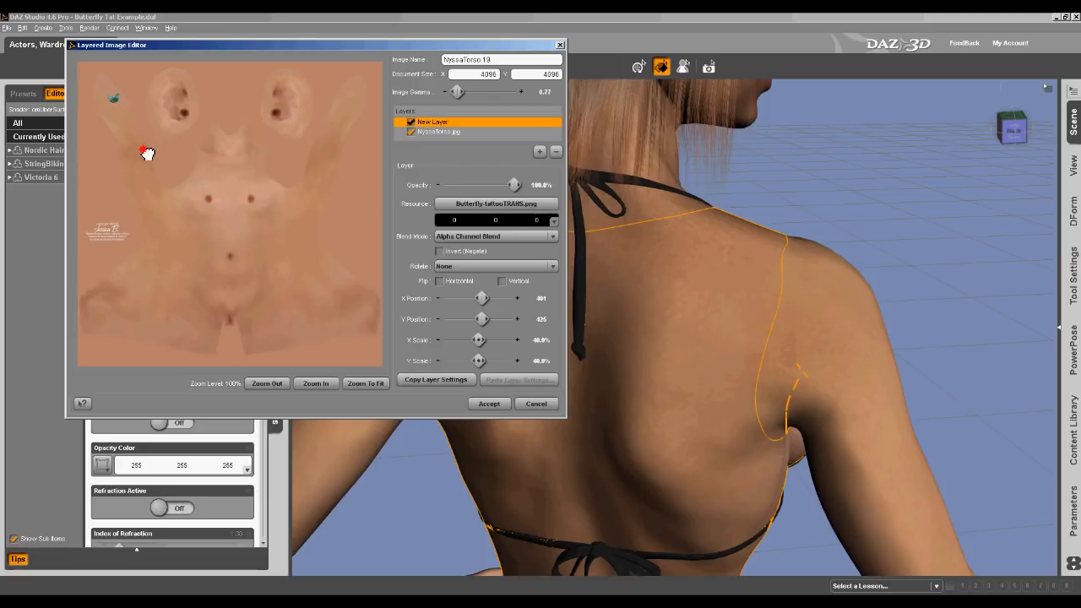
{"action": "left_click_drag", "start_coordinate": [148, 157], "coordinate": [129, 120]}
{"action": "left_click_drag", "start_coordinate": [153, 166], "coordinate": [168, 182]}
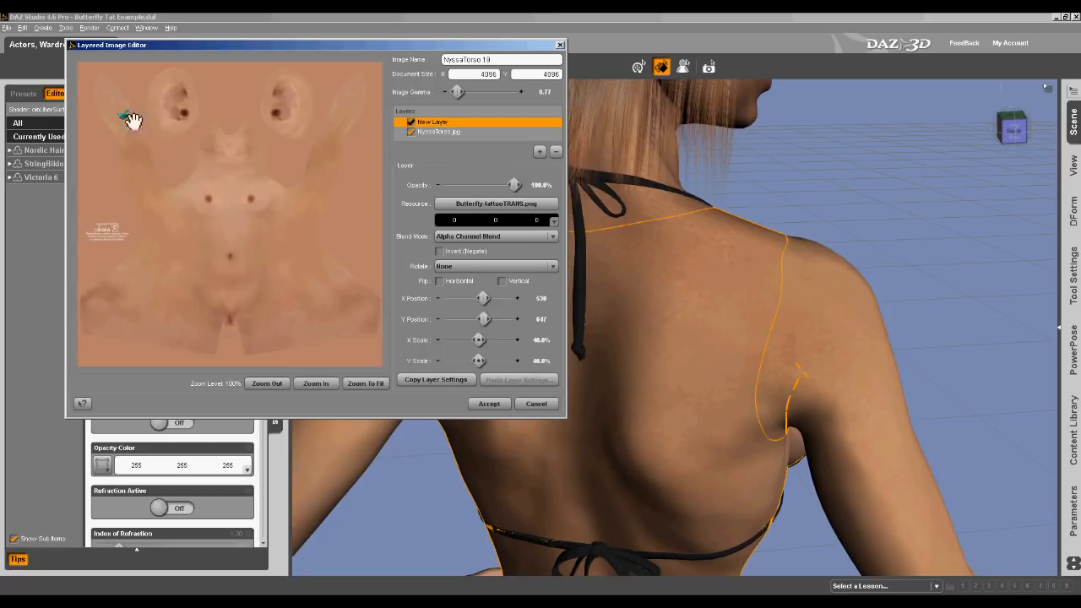
Refine the butterfly's position on the shoulder blade area, about X 760, Y 1100, and accept the layered image
{"action": "left_click", "coordinate": [321, 384]}
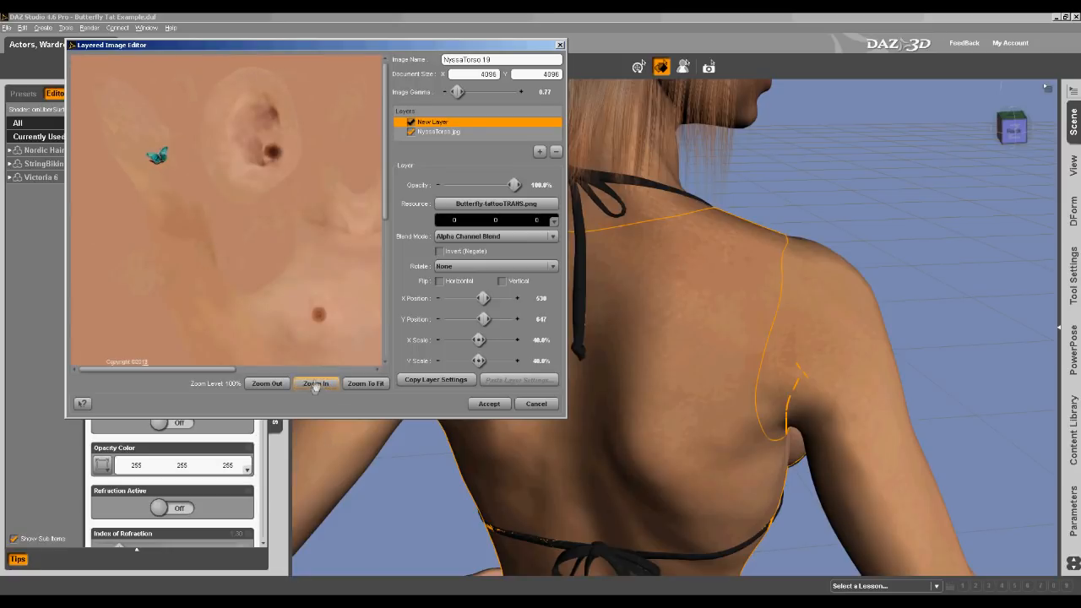
{"action": "left_click", "coordinate": [315, 383]}
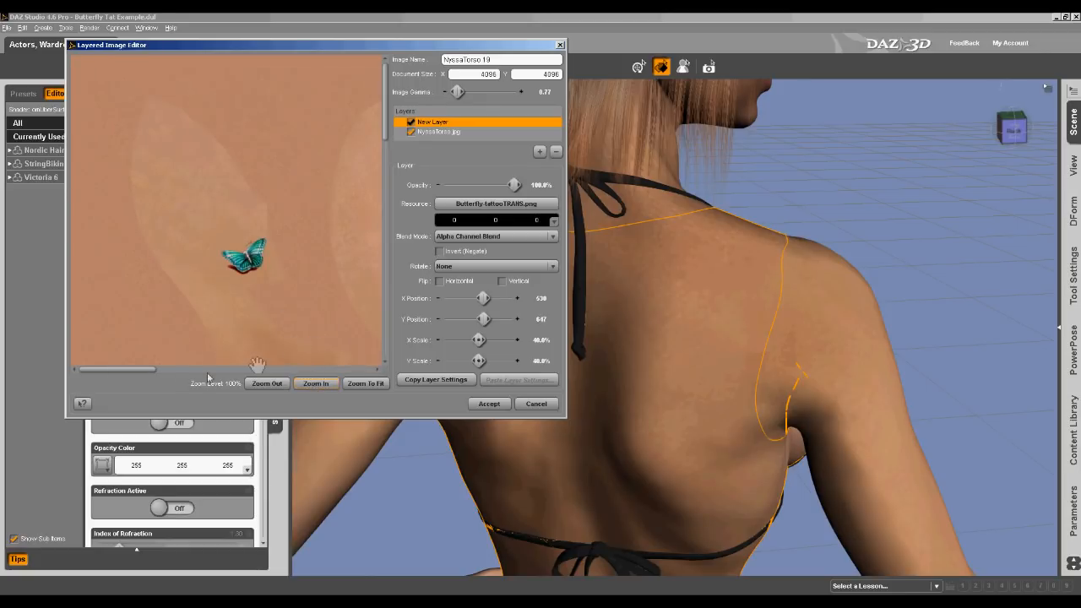
{"action": "left_click_drag", "start_coordinate": [151, 369], "coordinate": [173, 369]}
{"action": "left_click_drag", "start_coordinate": [385, 131], "coordinate": [385, 173]}
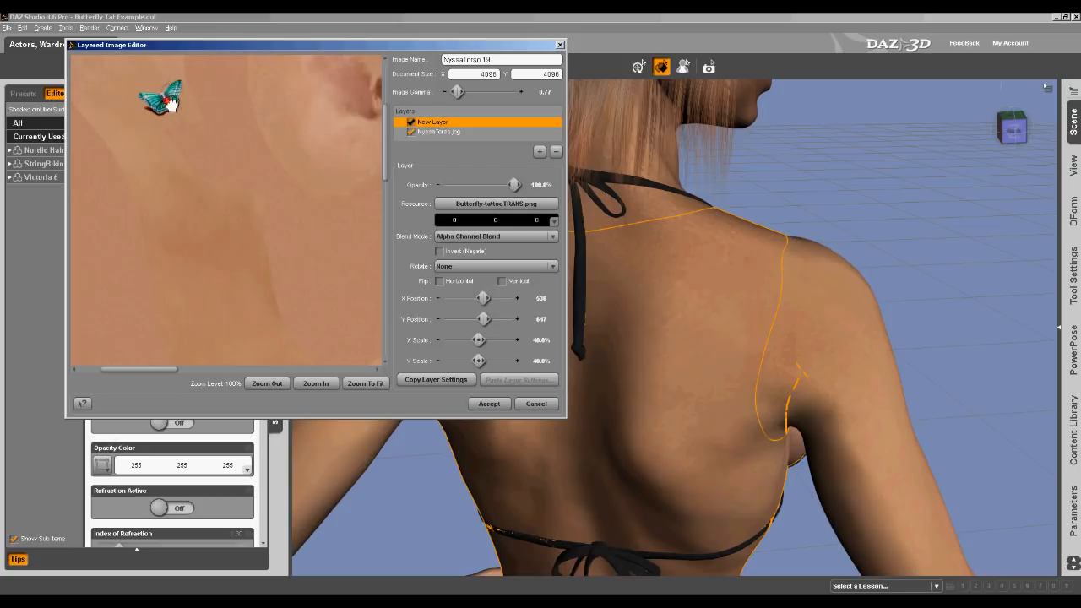
{"action": "left_click_drag", "start_coordinate": [174, 112], "coordinate": [285, 315]}
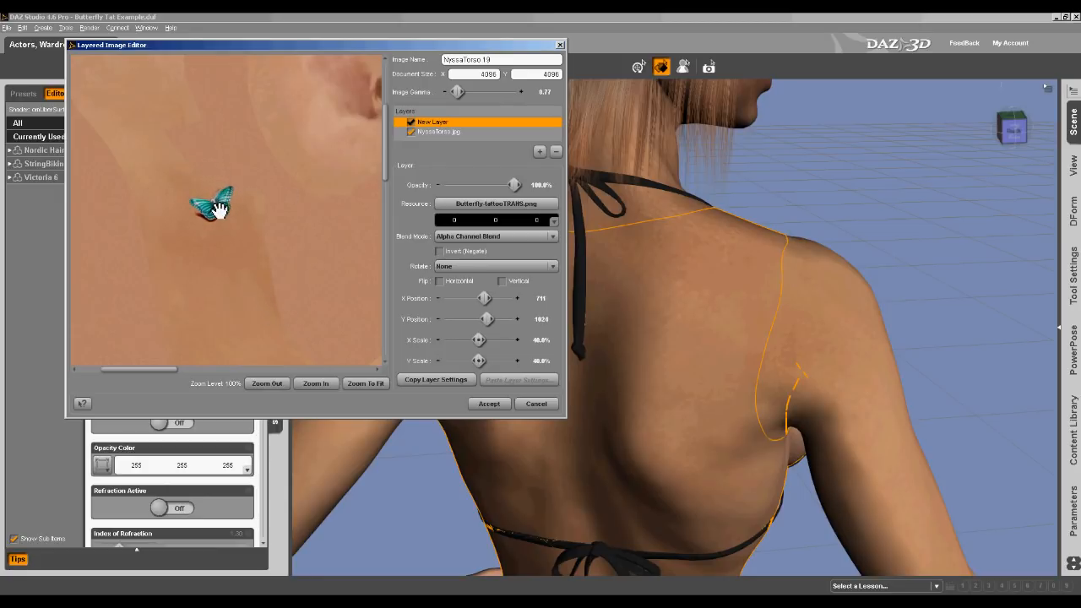
{"action": "left_click_drag", "start_coordinate": [240, 242], "coordinate": [248, 254]}
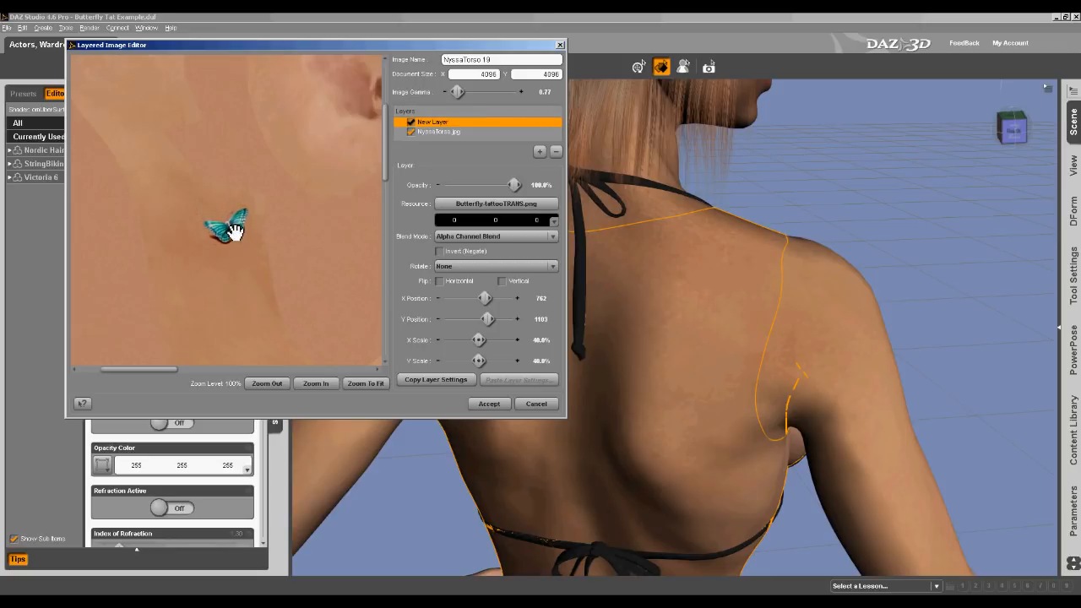
{"action": "left_click_drag", "start_coordinate": [246, 243], "coordinate": [255, 262]}
{"action": "left_click_drag", "start_coordinate": [235, 246], "coordinate": [234, 244]}
{"action": "left_click", "coordinate": [488, 404]}
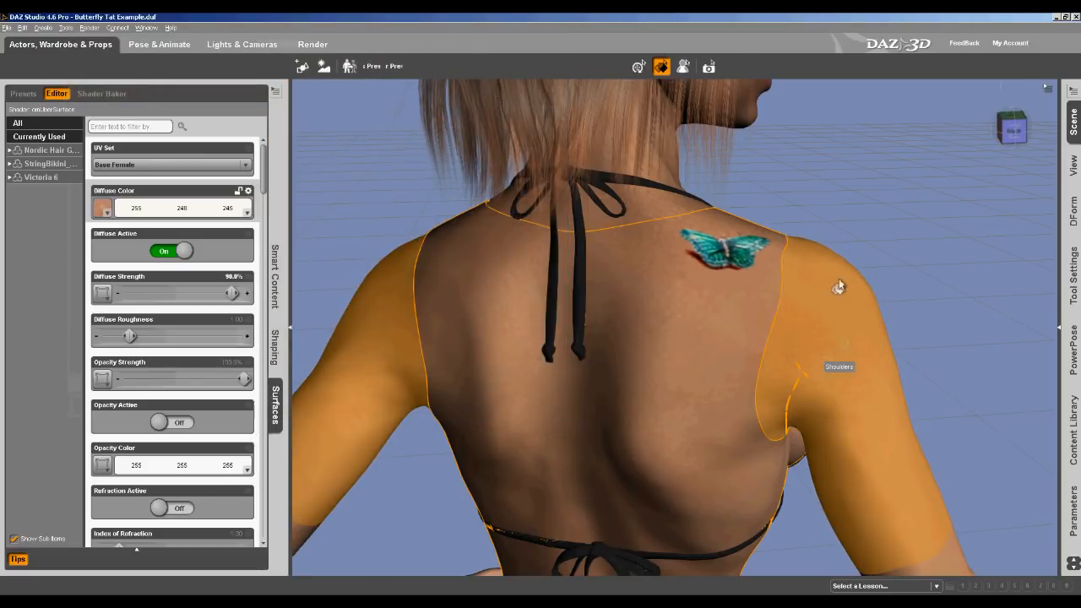
Orbit around the figure to inspect the butterfly tattoo on the shoulder
{"action": "left_click_drag", "start_coordinate": [1015, 131], "coordinate": [982, 141]}
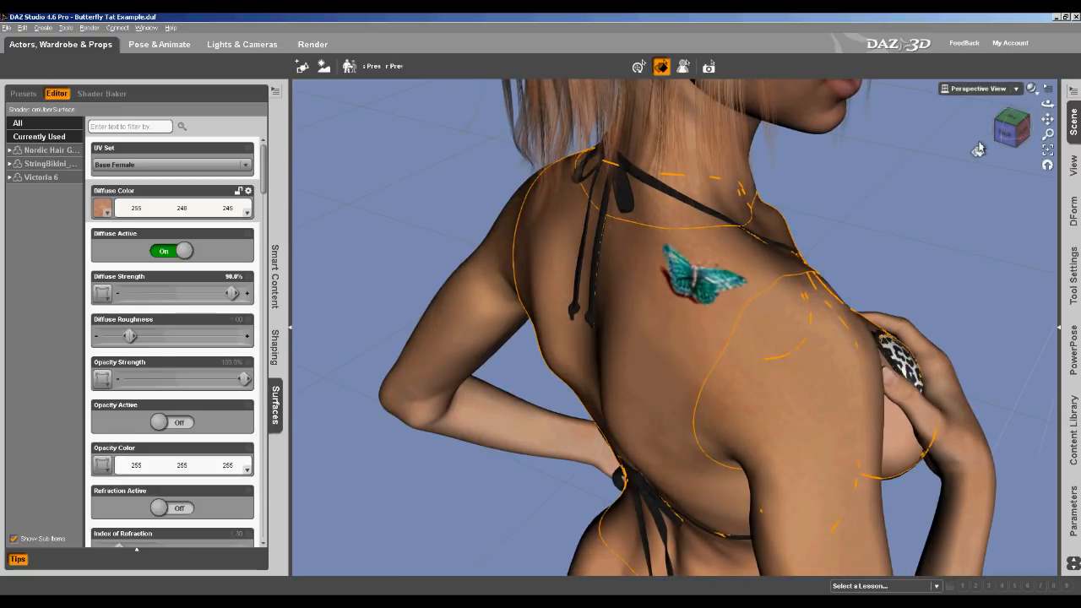
{"action": "mouse_move", "coordinate": [1001, 138]}
{"action": "left_mouse_down"}
{"action": "mouse_move", "coordinate": [1049, 133]}
{"action": "mouse_move", "coordinate": [1003, 138]}
{"action": "left_mouse_up"}
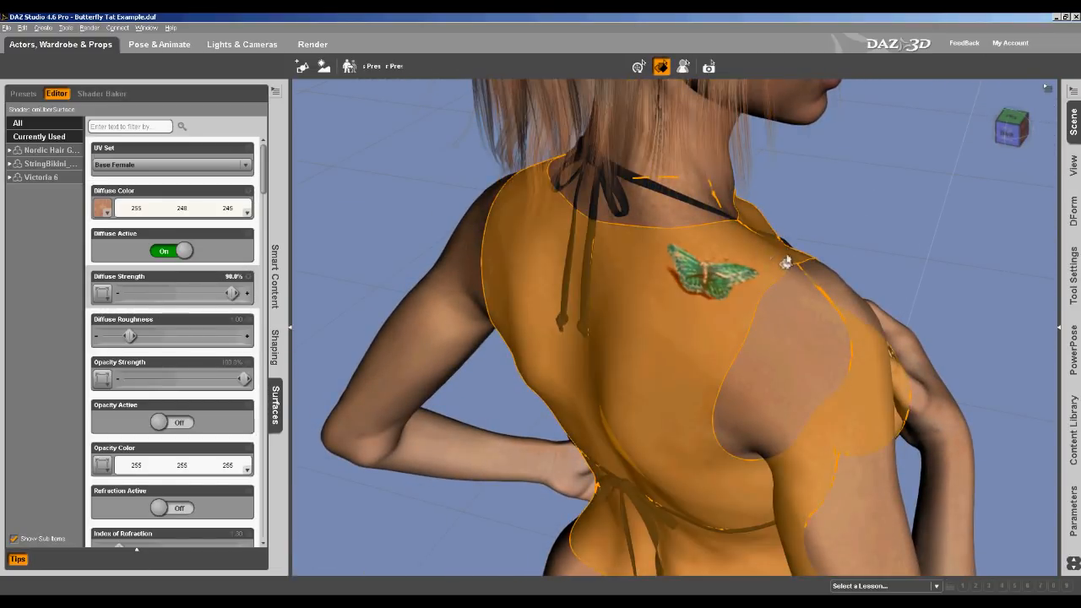
{"action": "left_click", "coordinate": [639, 67]}
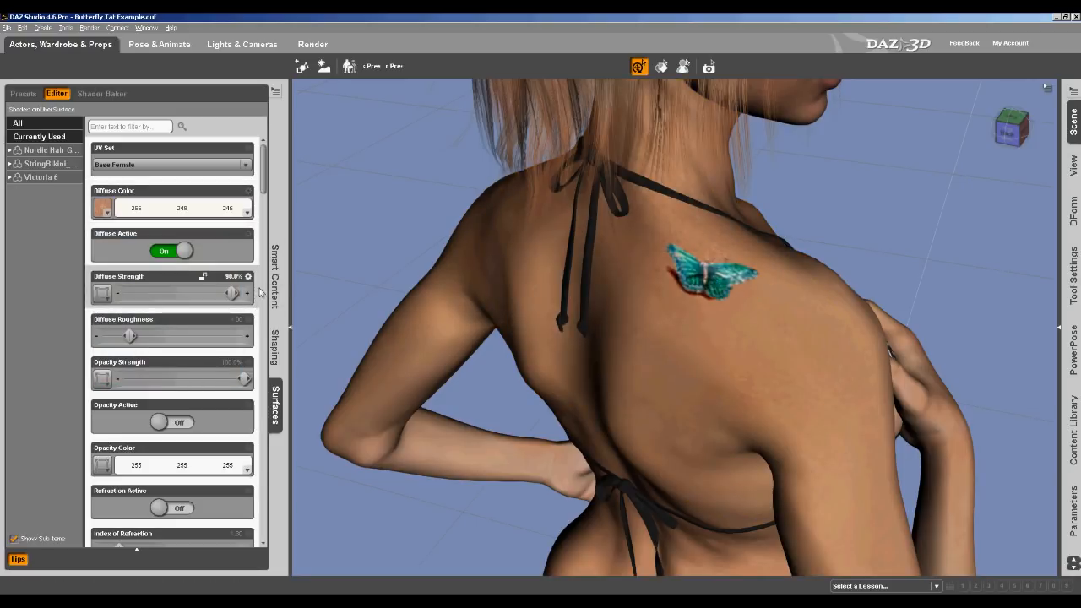
{"action": "left_click", "coordinate": [292, 331]}
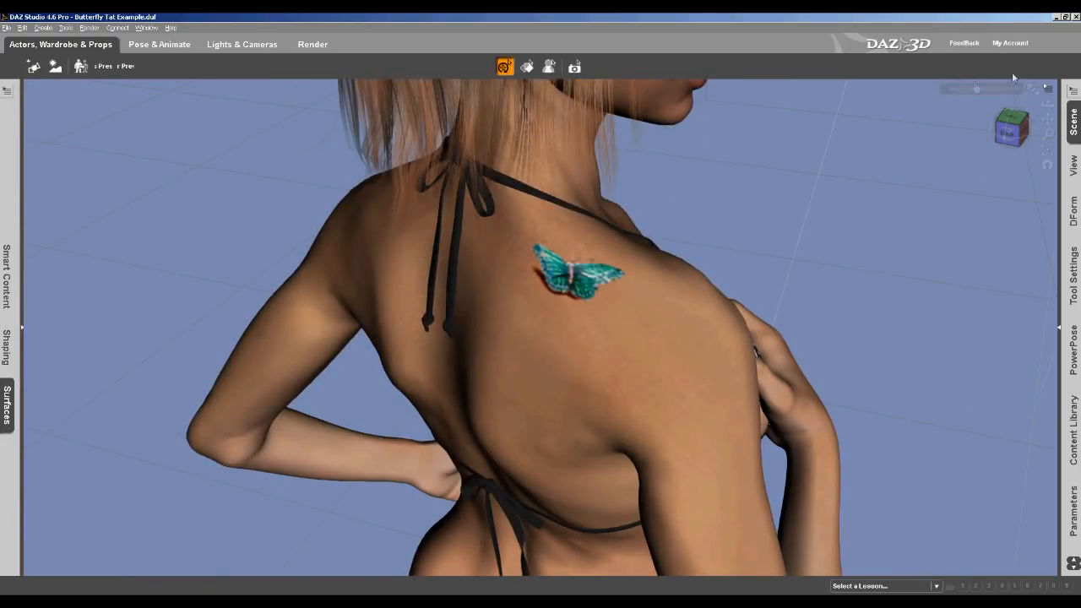
{"action": "left_click", "coordinate": [1015, 88]}
{"action": "left_click", "coordinate": [1001, 189]}
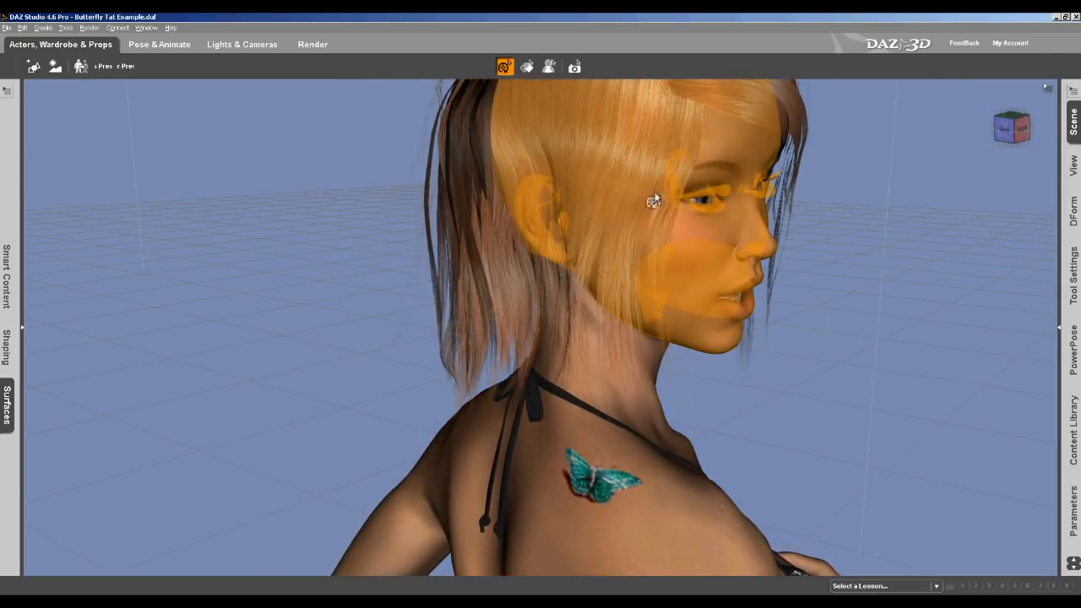
Render the current scene to check the butterfly tattoo on the figure's shoulder
{"action": "left_click", "coordinate": [90, 27]}
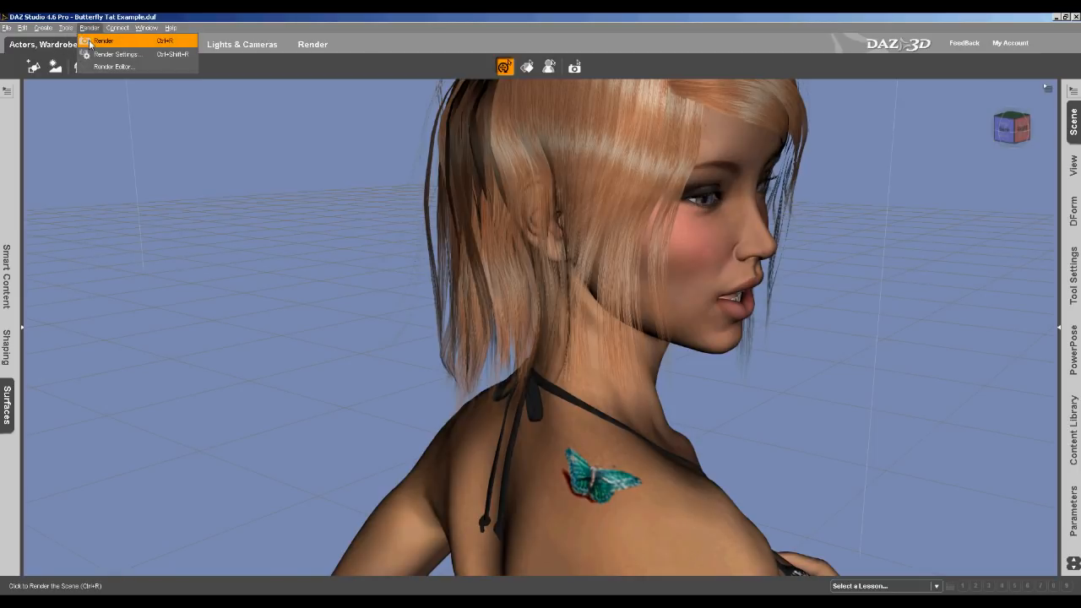
{"action": "left_click", "coordinate": [90, 42]}
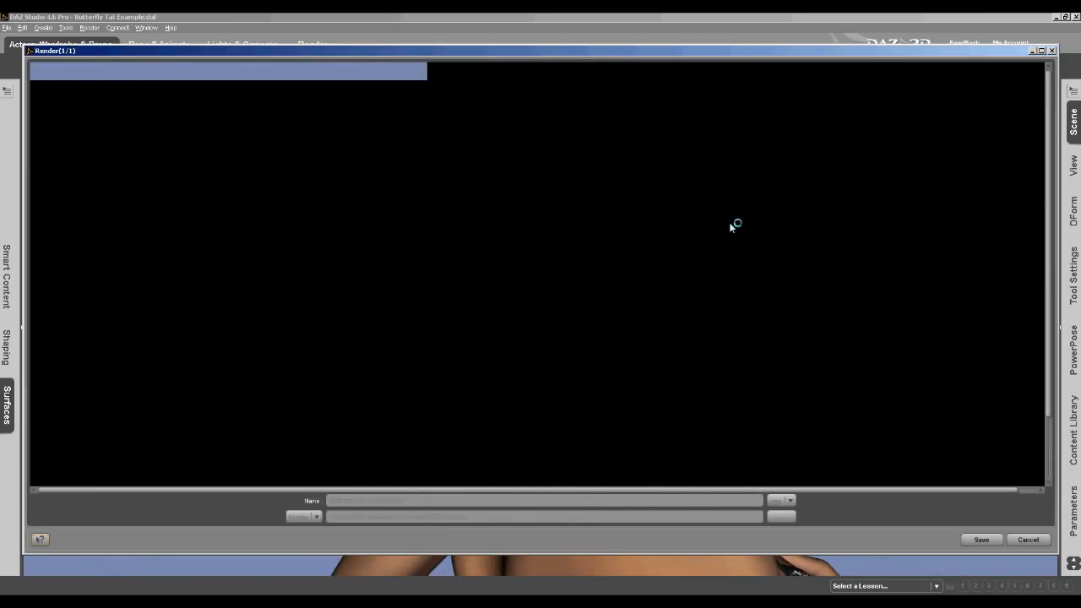
{"action": "key", "text": "F2"}
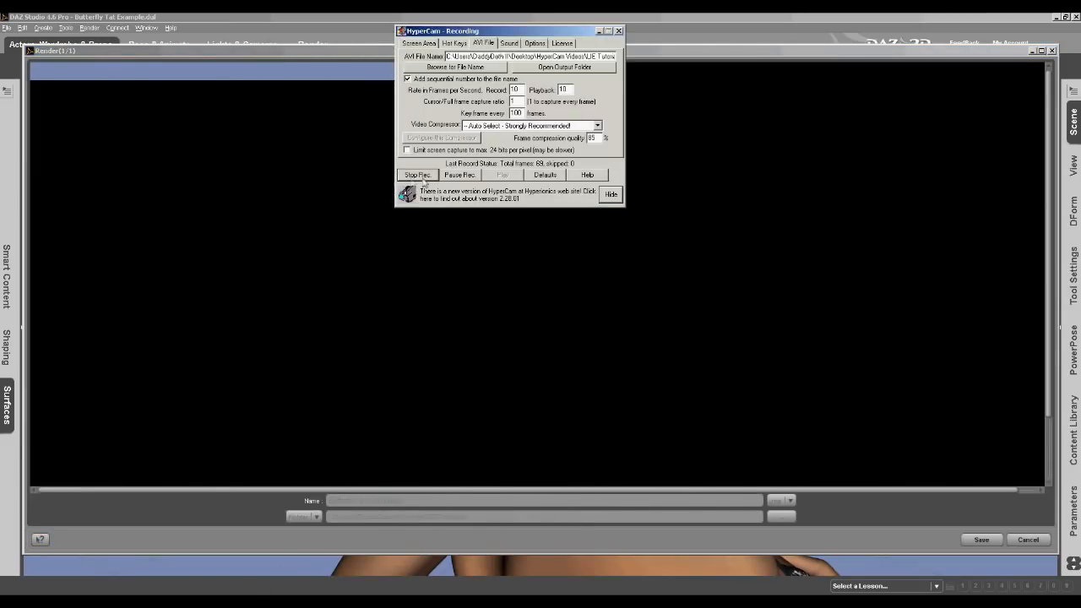
{"action": "left_click", "coordinate": [460, 175]}
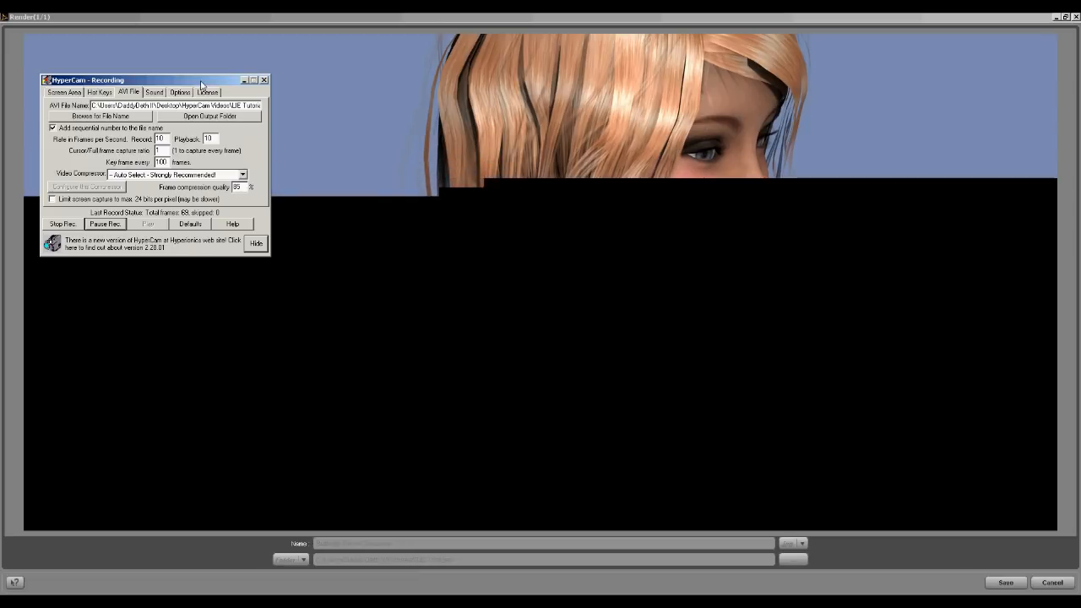
{"action": "left_click_drag", "start_coordinate": [201, 82], "coordinate": [197, 56]}
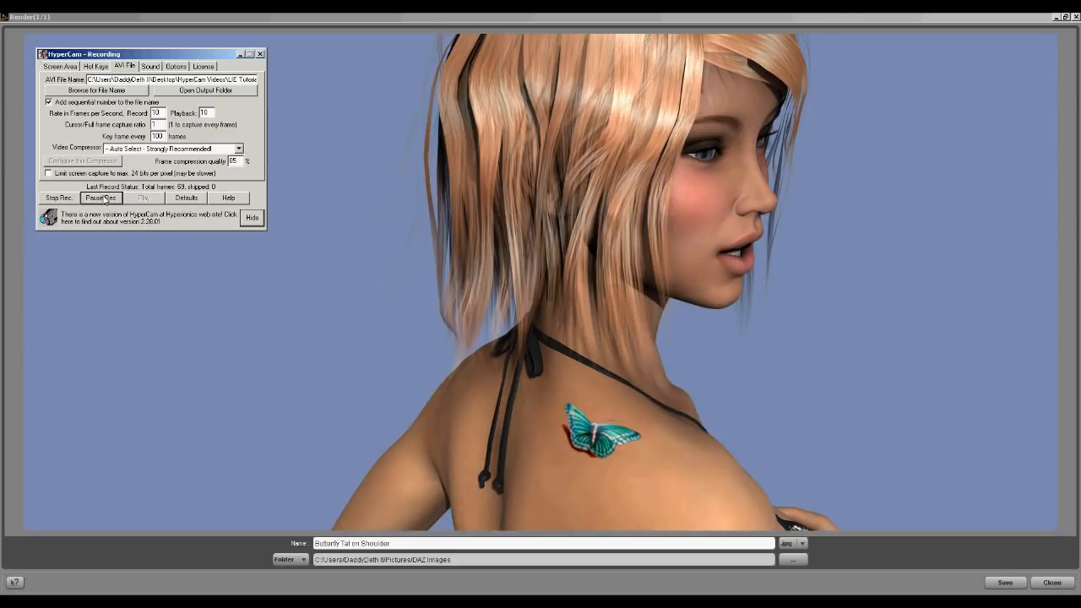
{"action": "left_click", "coordinate": [240, 55]}
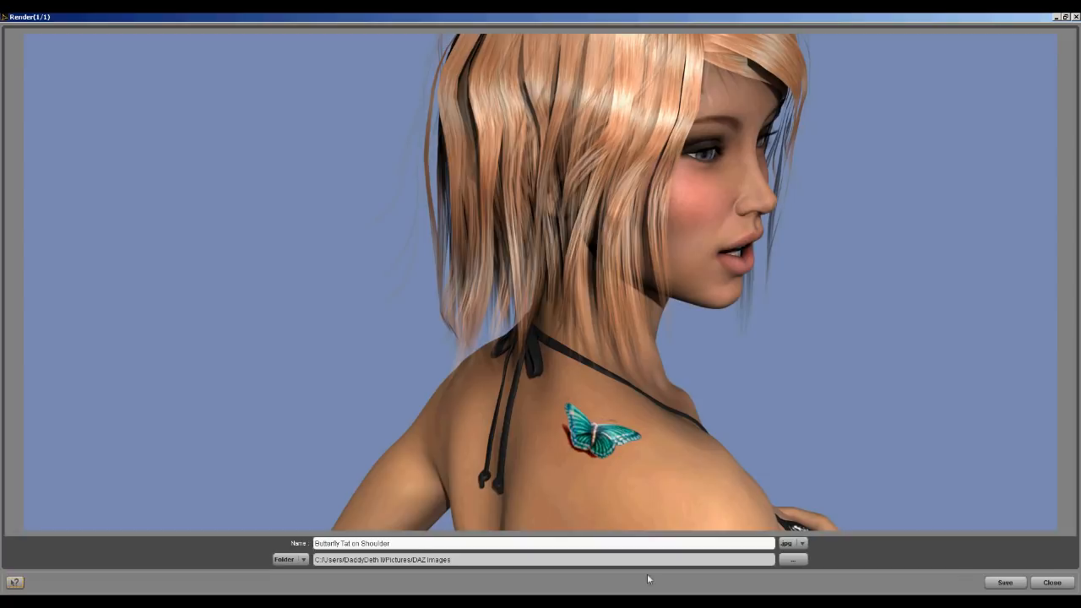
{"action": "left_click", "coordinate": [325, 603]}
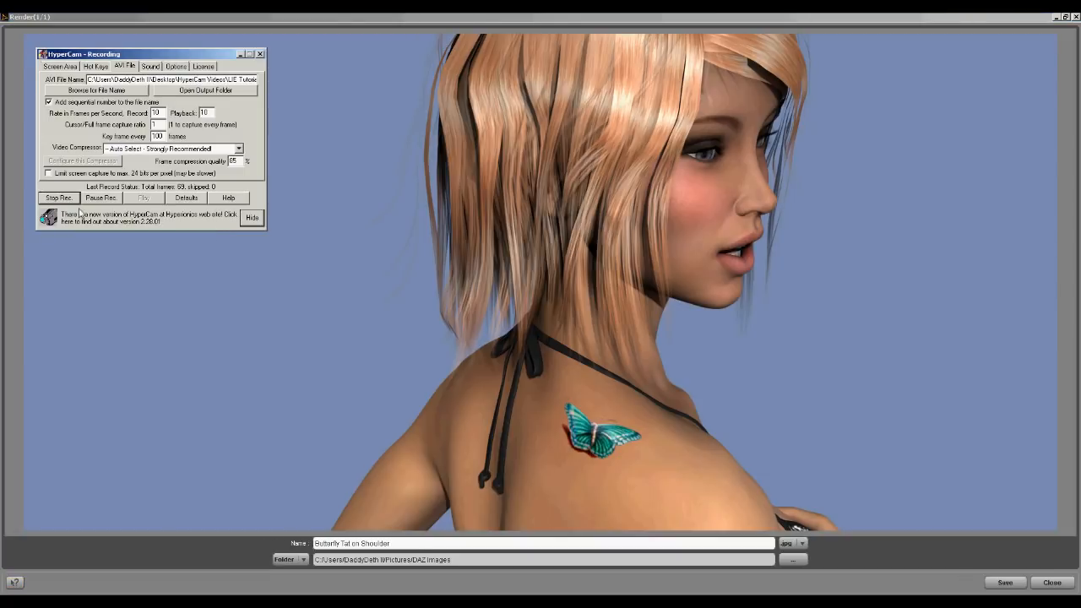